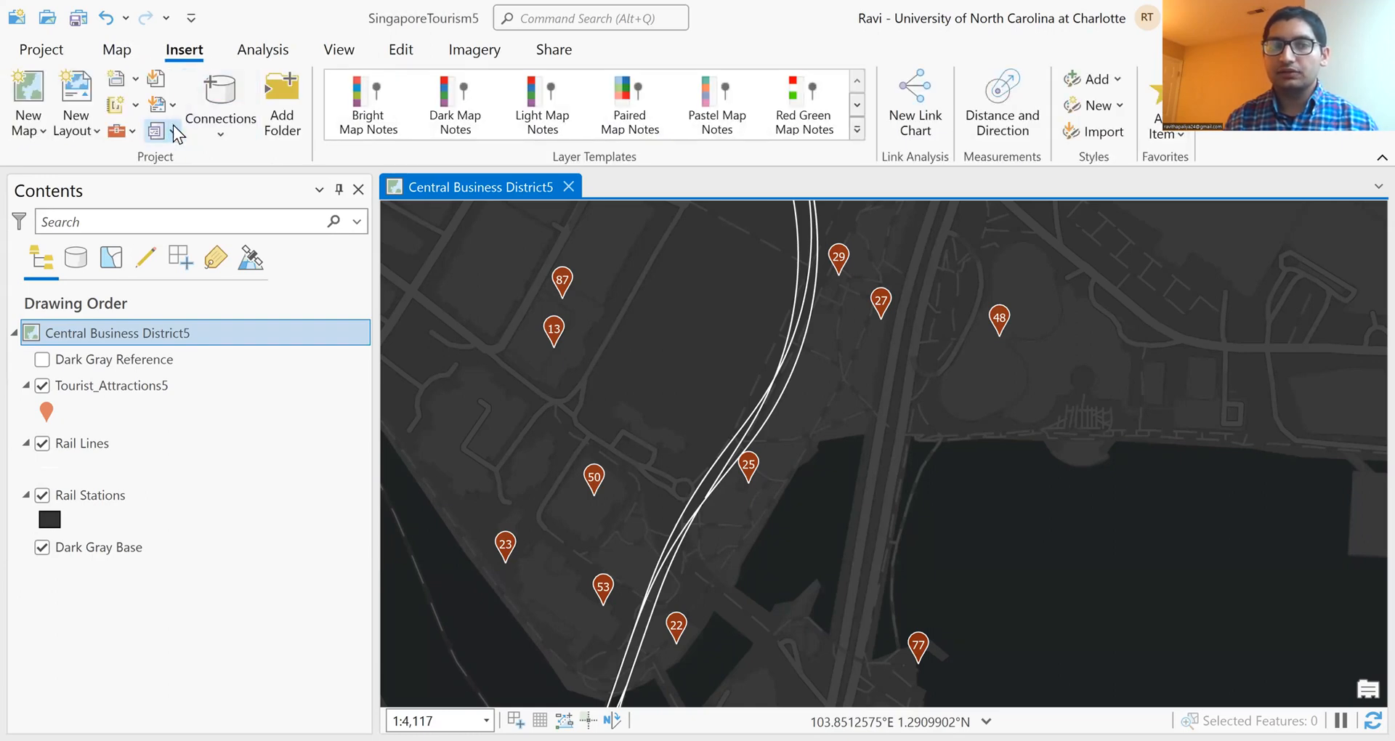
Step: Create a new layout from the Title Bar Letter Landscape template
click(177, 107)
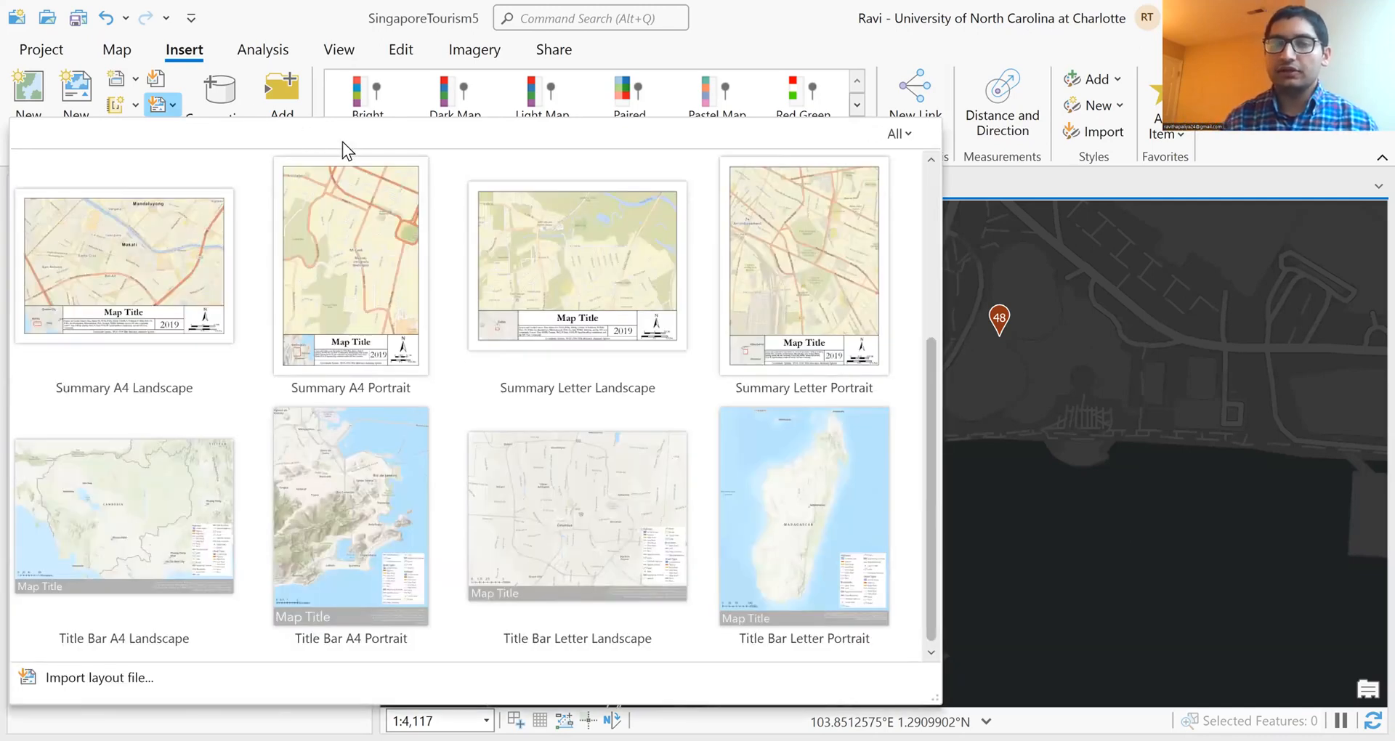
click(590, 492)
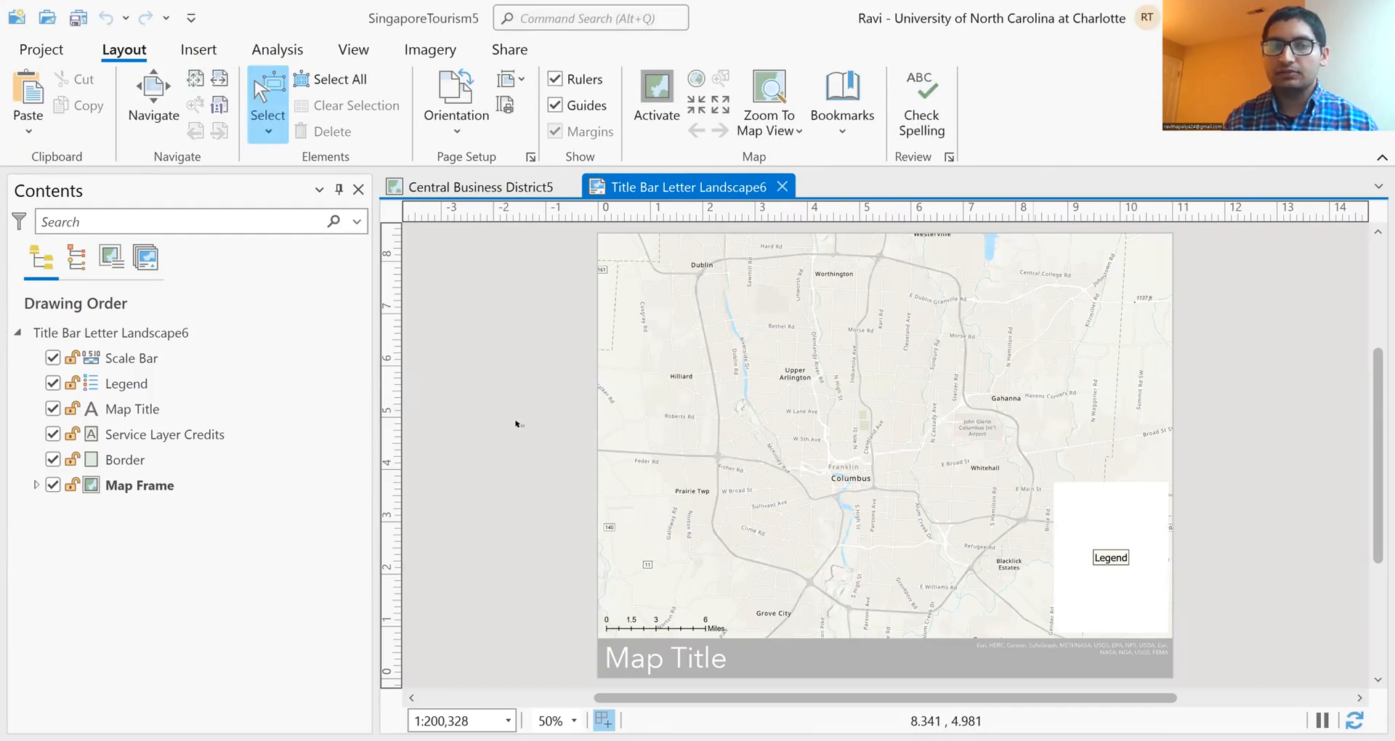
Step: Set the layout's map frame to show the Central Business District5 map instead of the template map
click(155, 489)
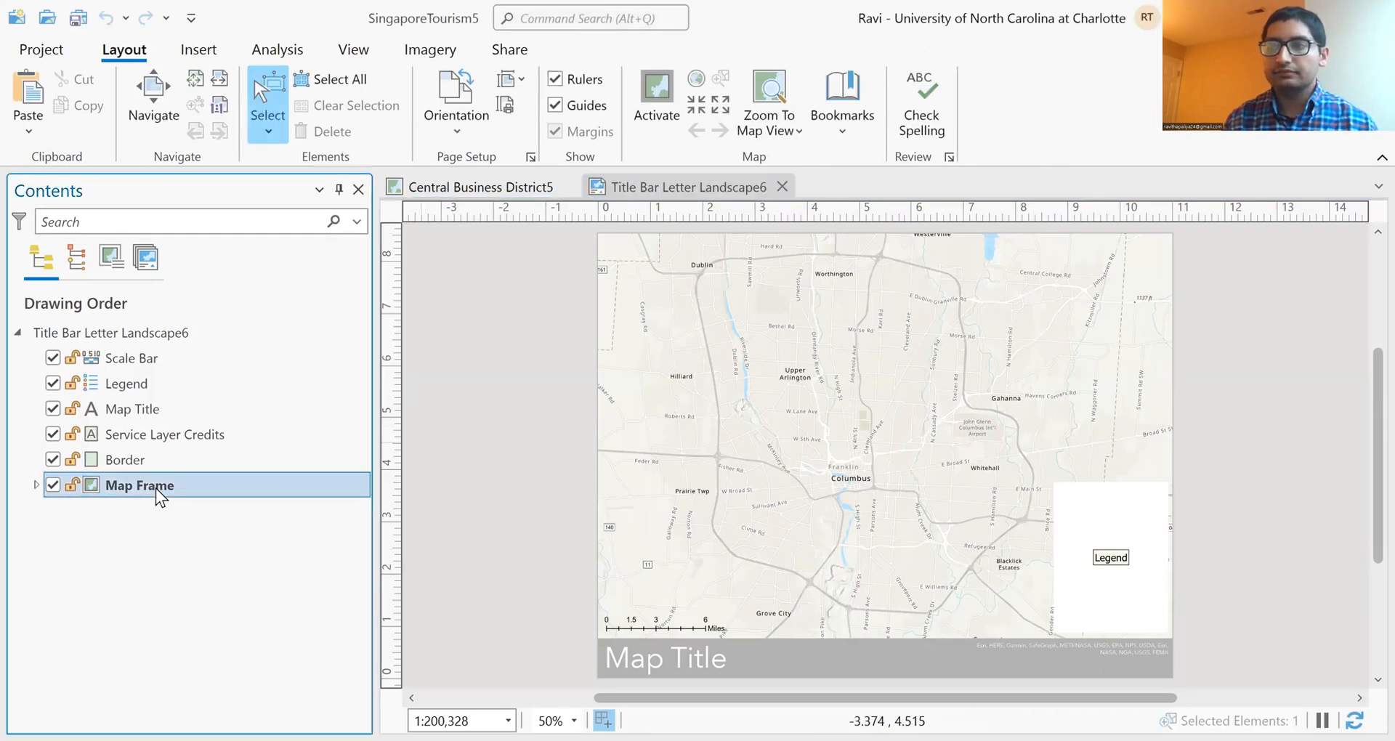
double_click(835, 445)
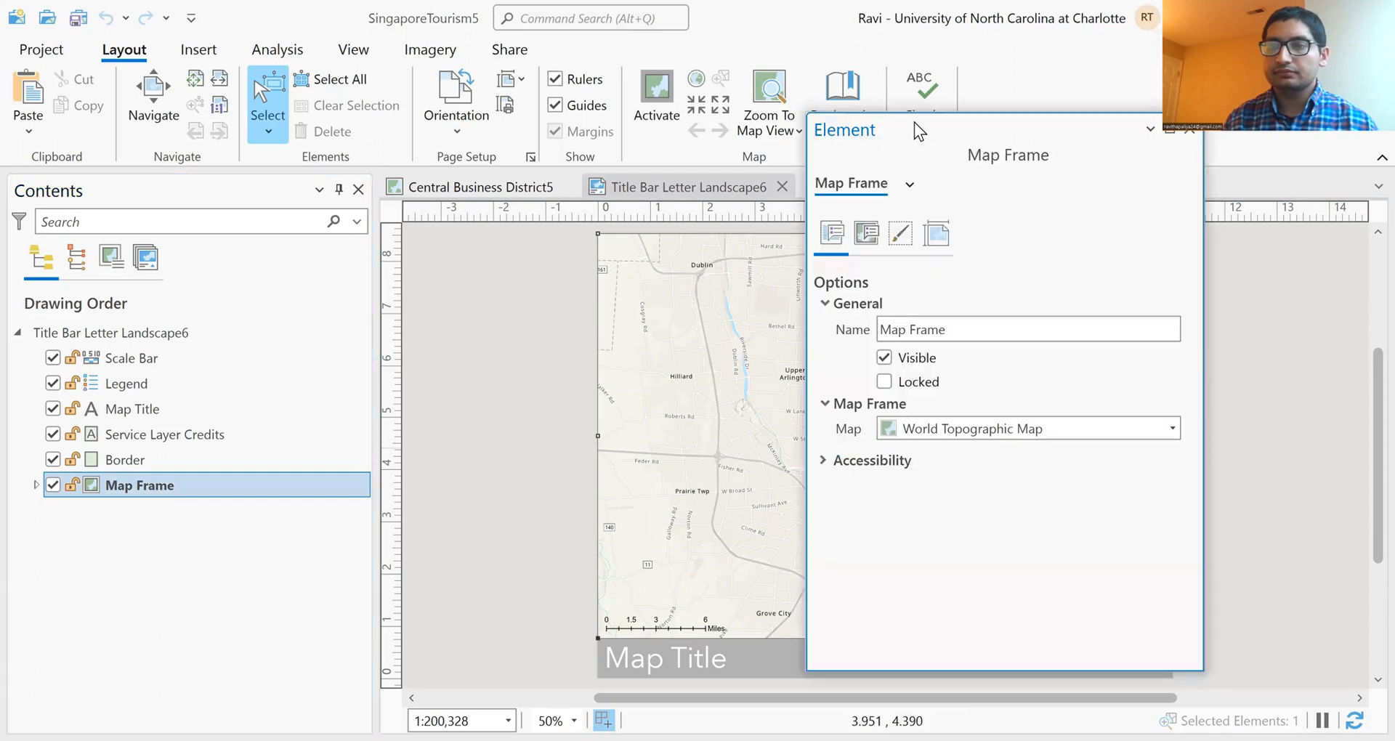
drag(937, 123, 760, 128)
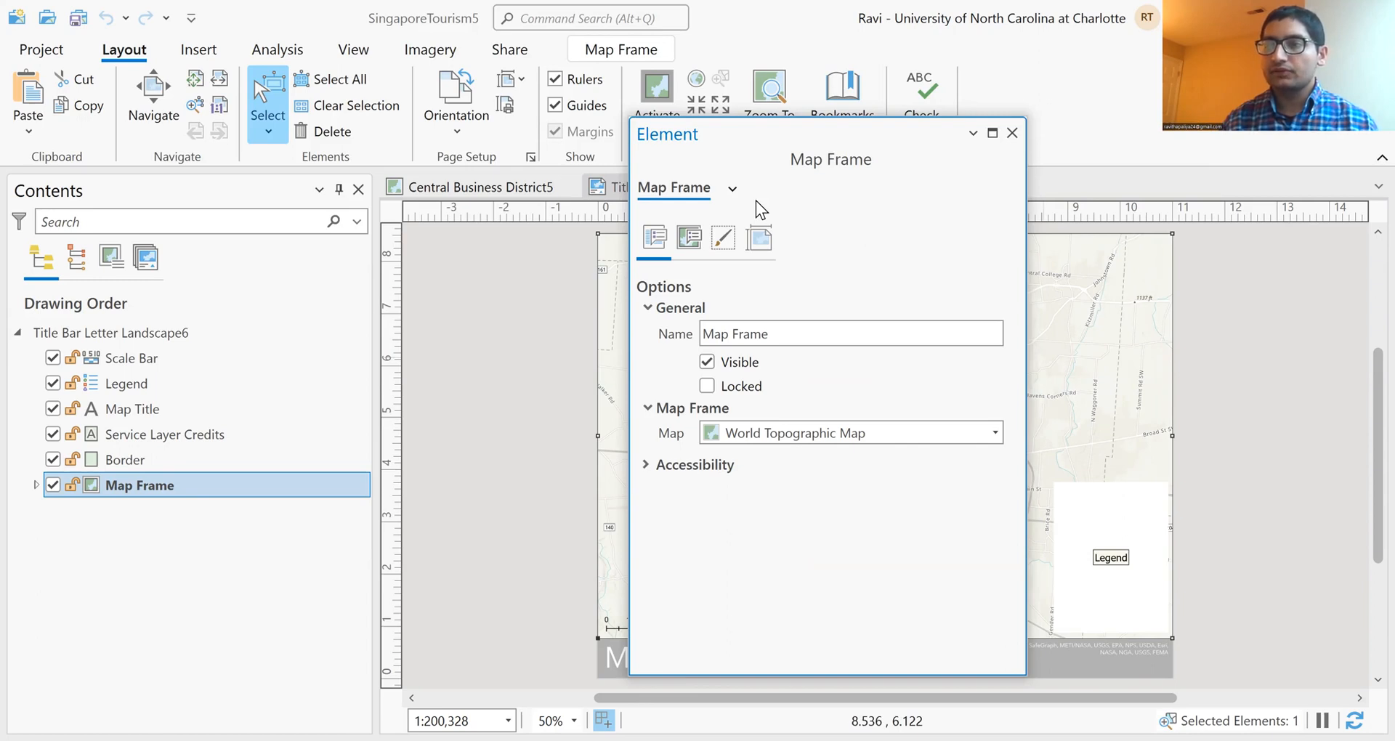
click(883, 430)
click(887, 478)
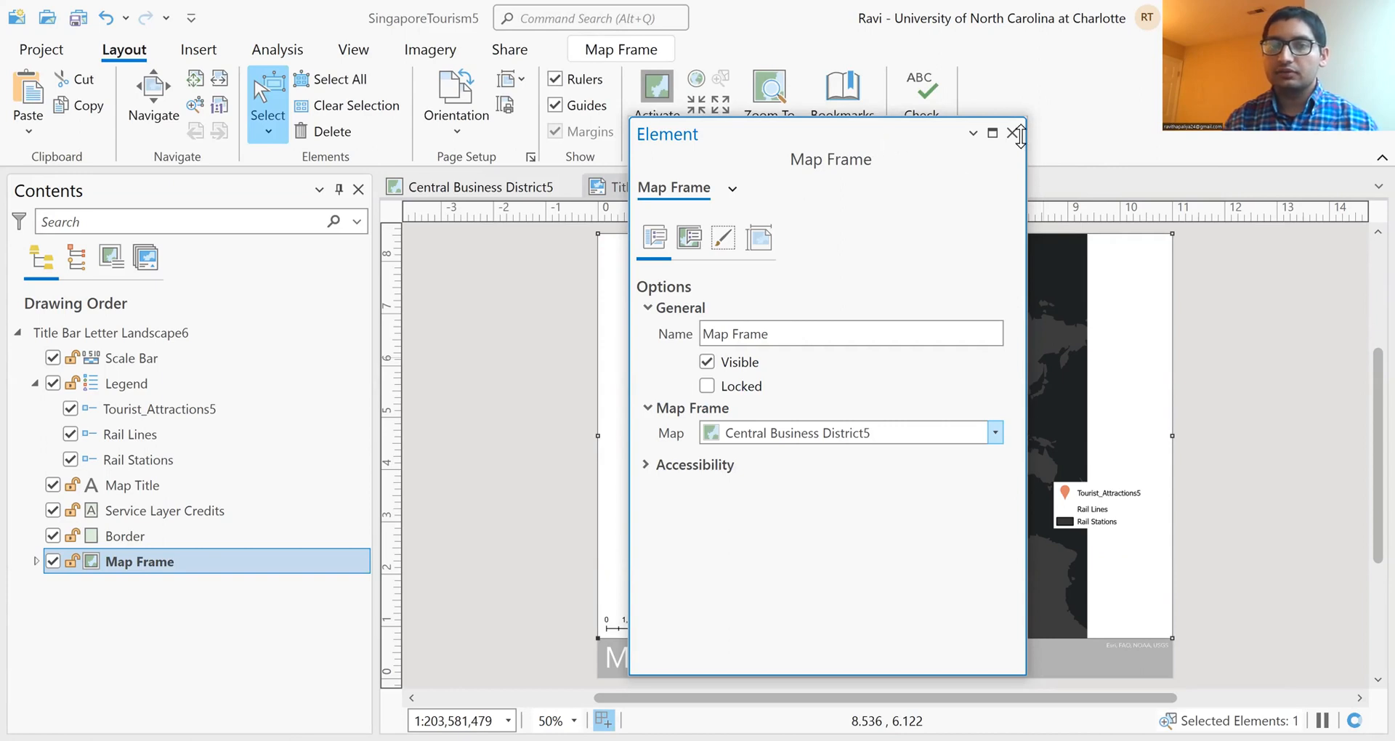
drag(884, 137, 1171, 160)
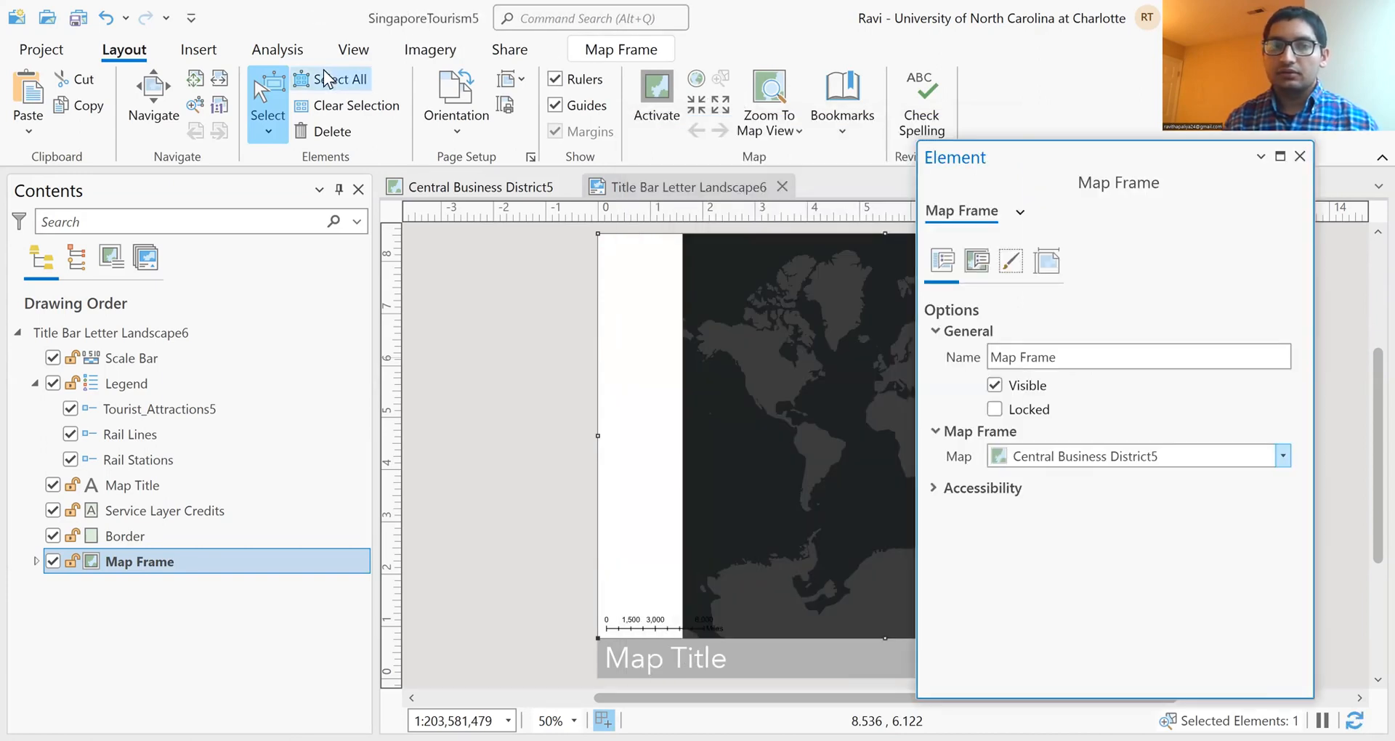
Step: Zoom the map frame to the bookmark saved with the Central Business District5 map
click(856, 134)
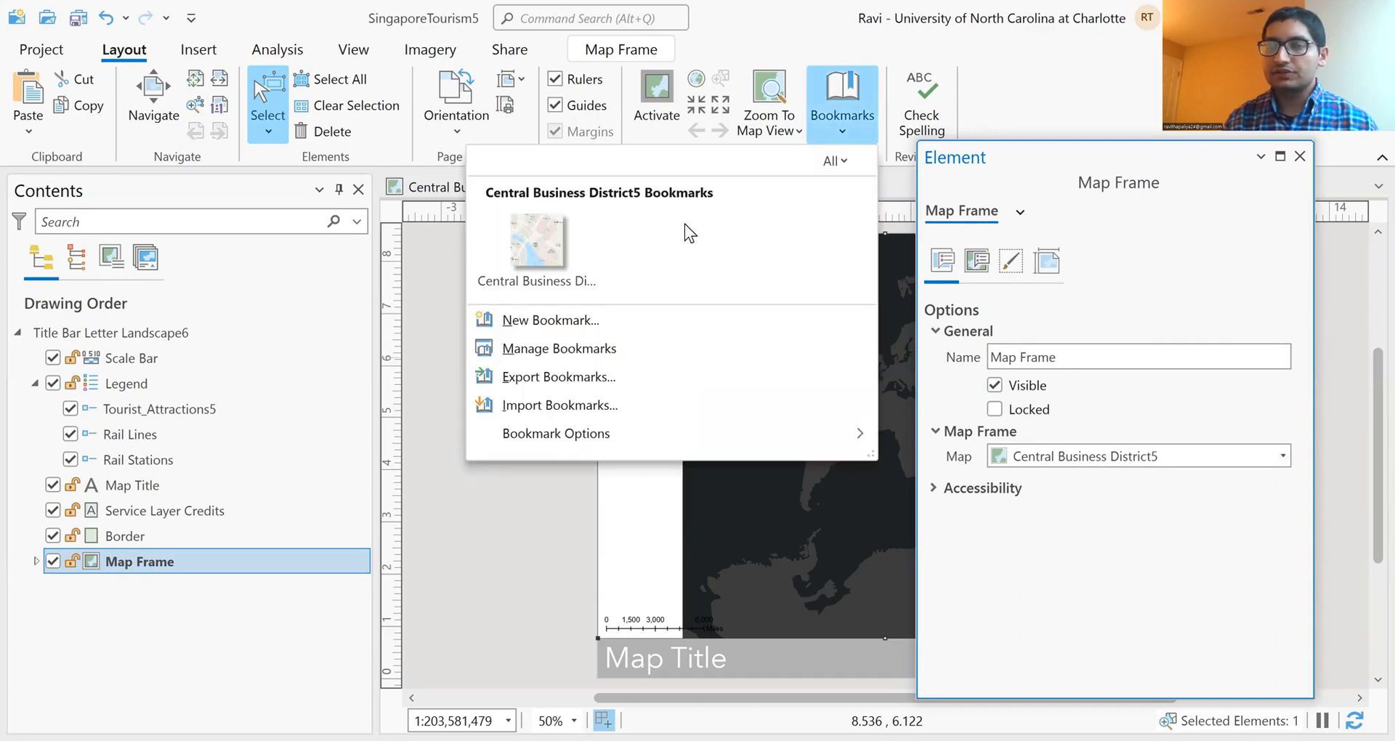
click(596, 245)
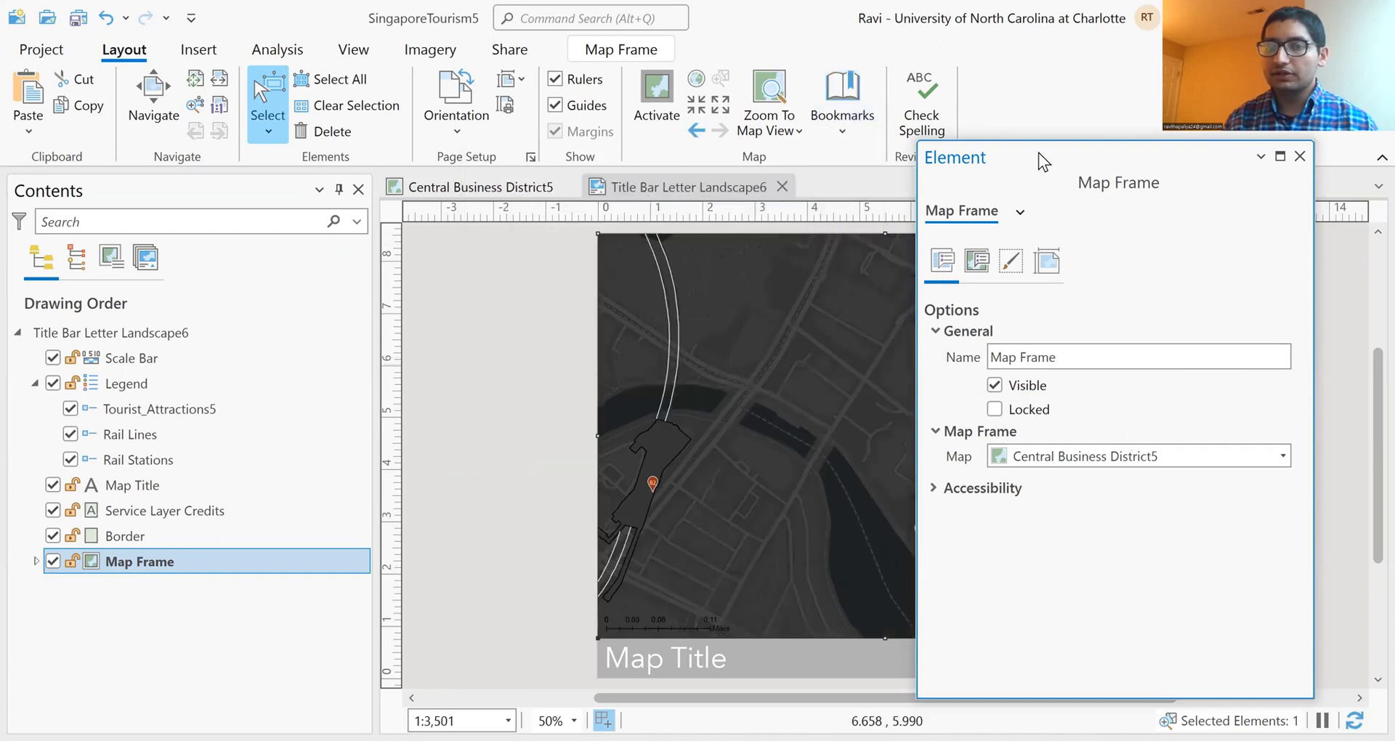
drag(1039, 154, 1217, 156)
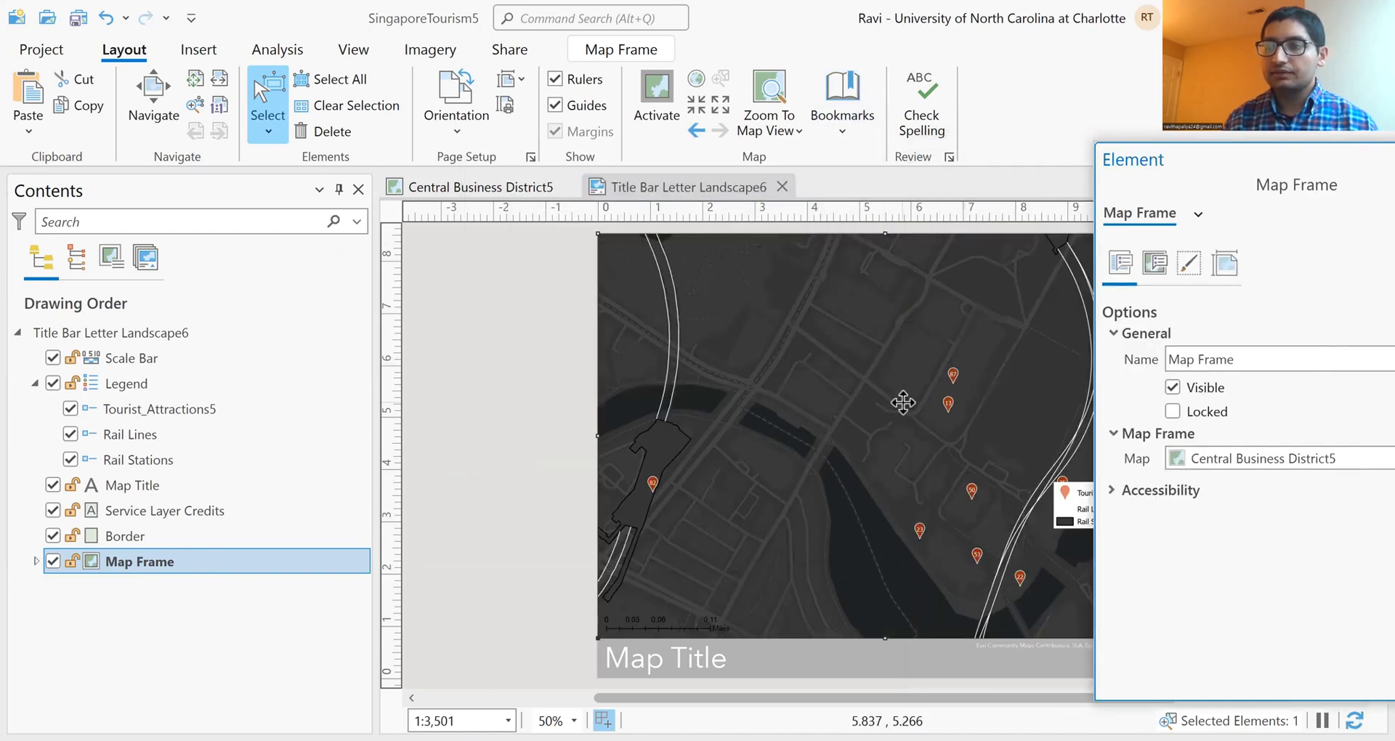
scroll(903, 402, up, 1)
scroll(903, 402, up, 2)
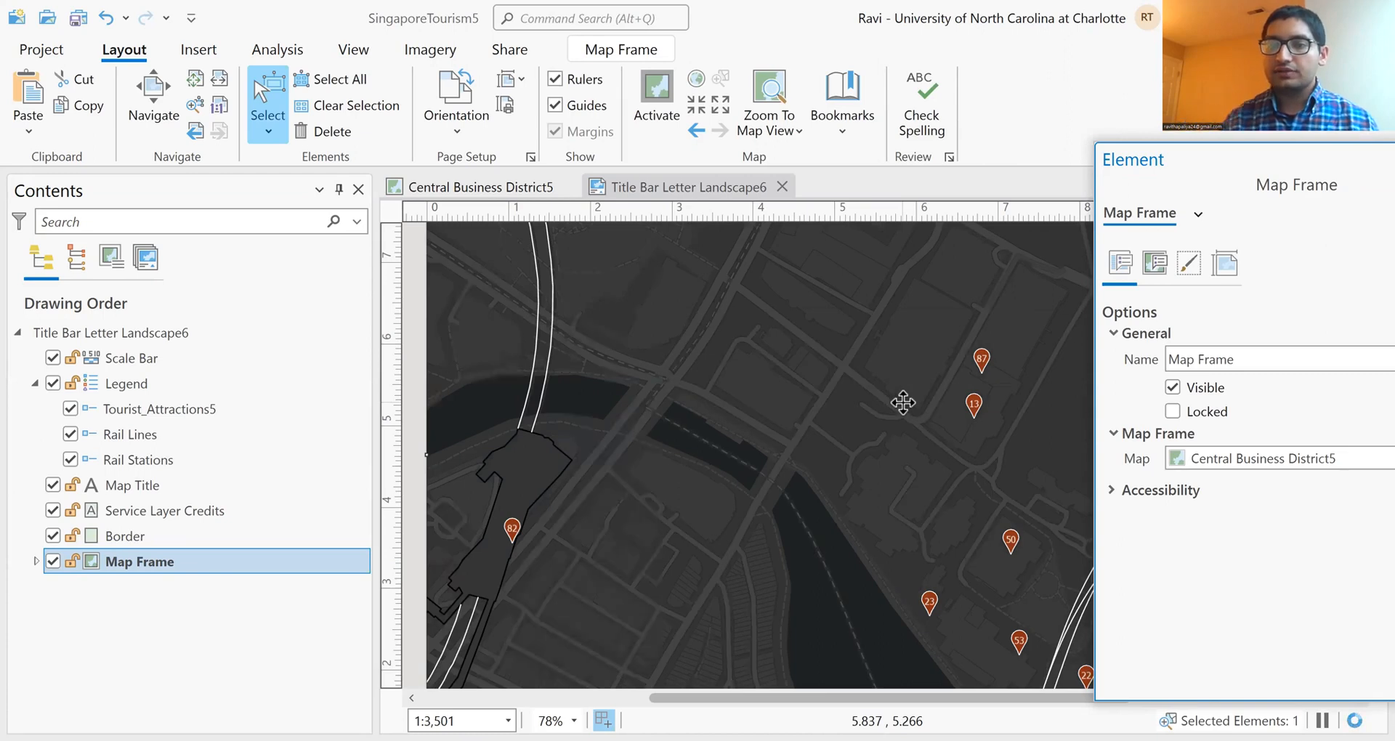
scroll(770, 361, down, 2)
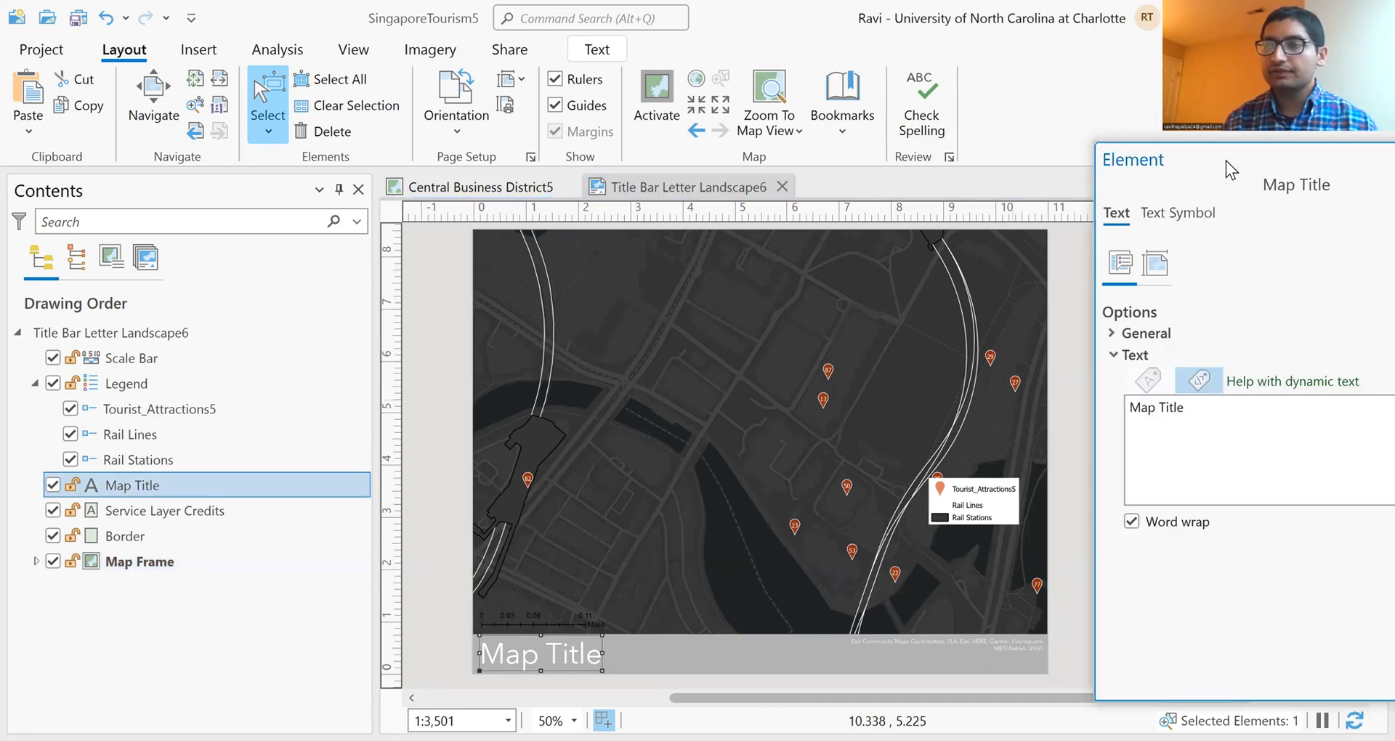
Step: Change the layout's map title text to "Downtown Singapore"
double_click(1227, 160)
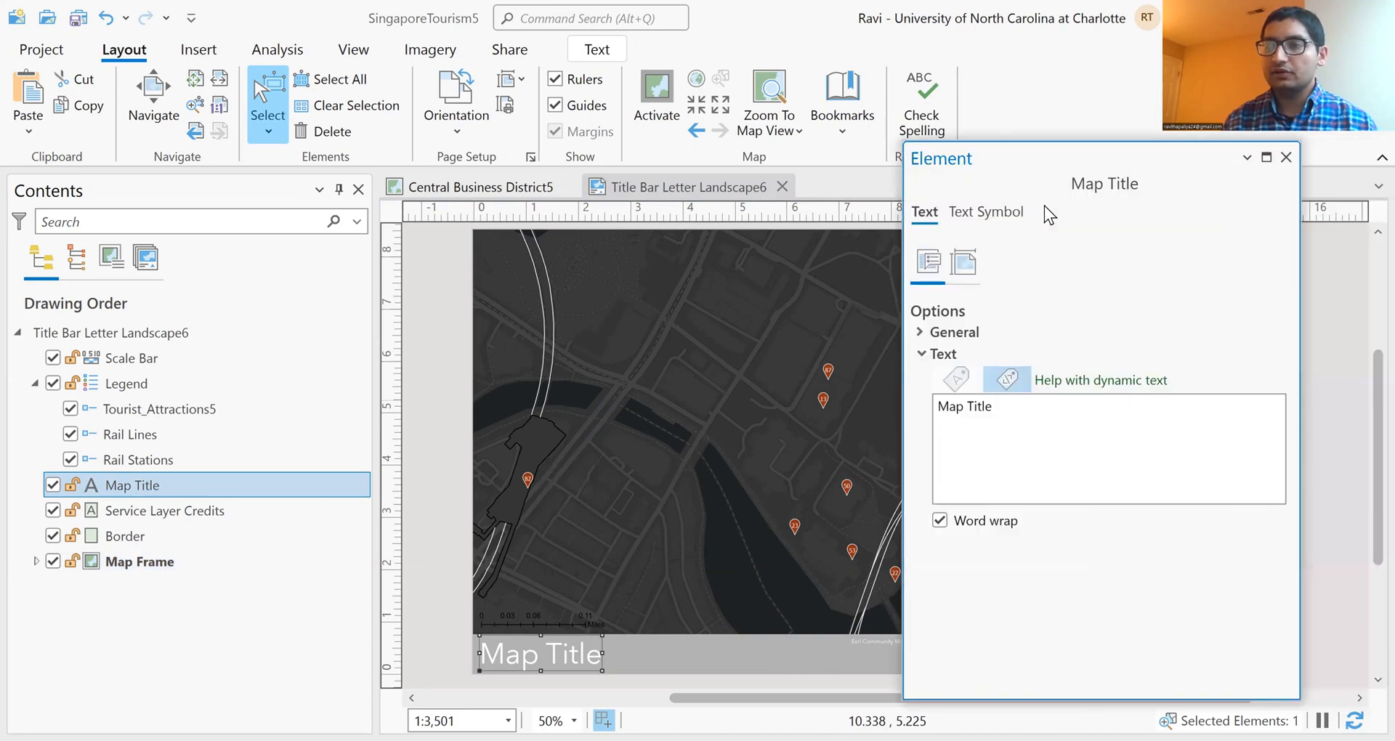
drag(1059, 407, 778, 410)
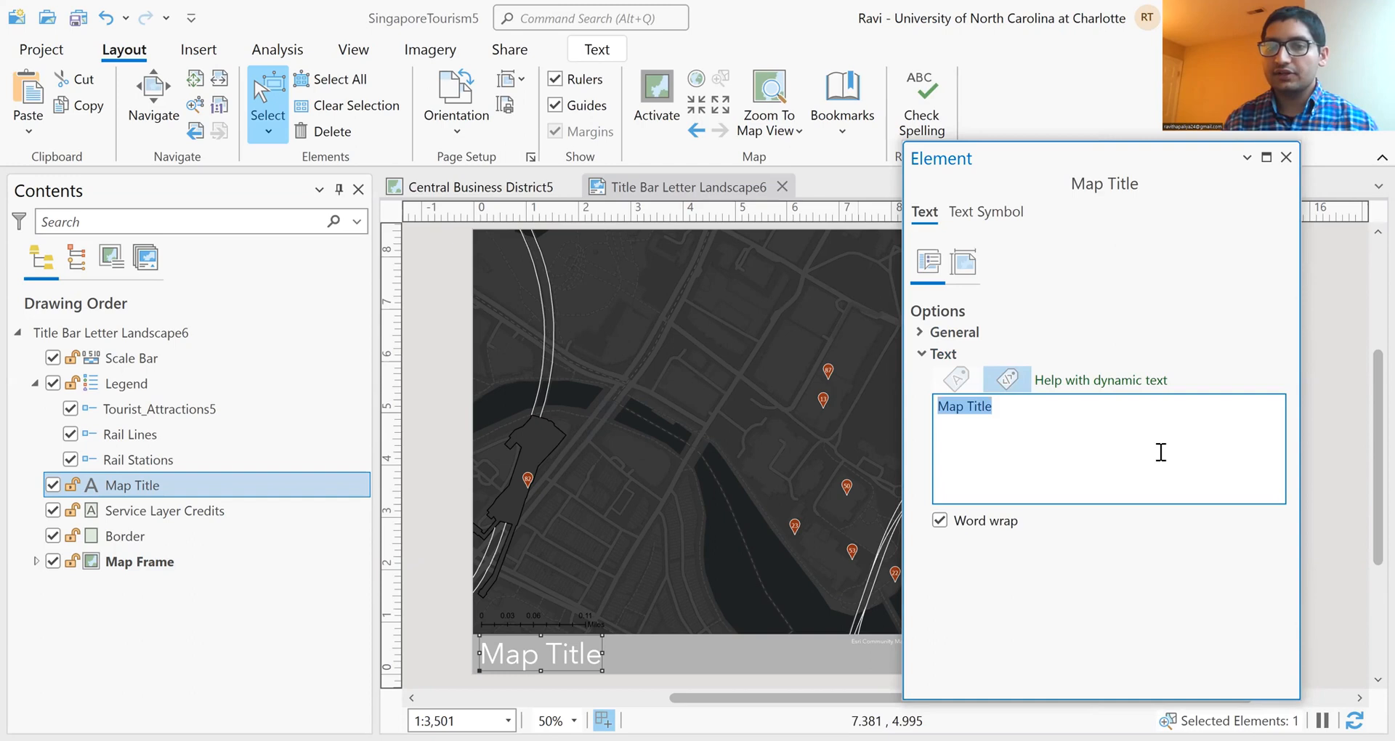
key(BackSpace)
text(Downloa)
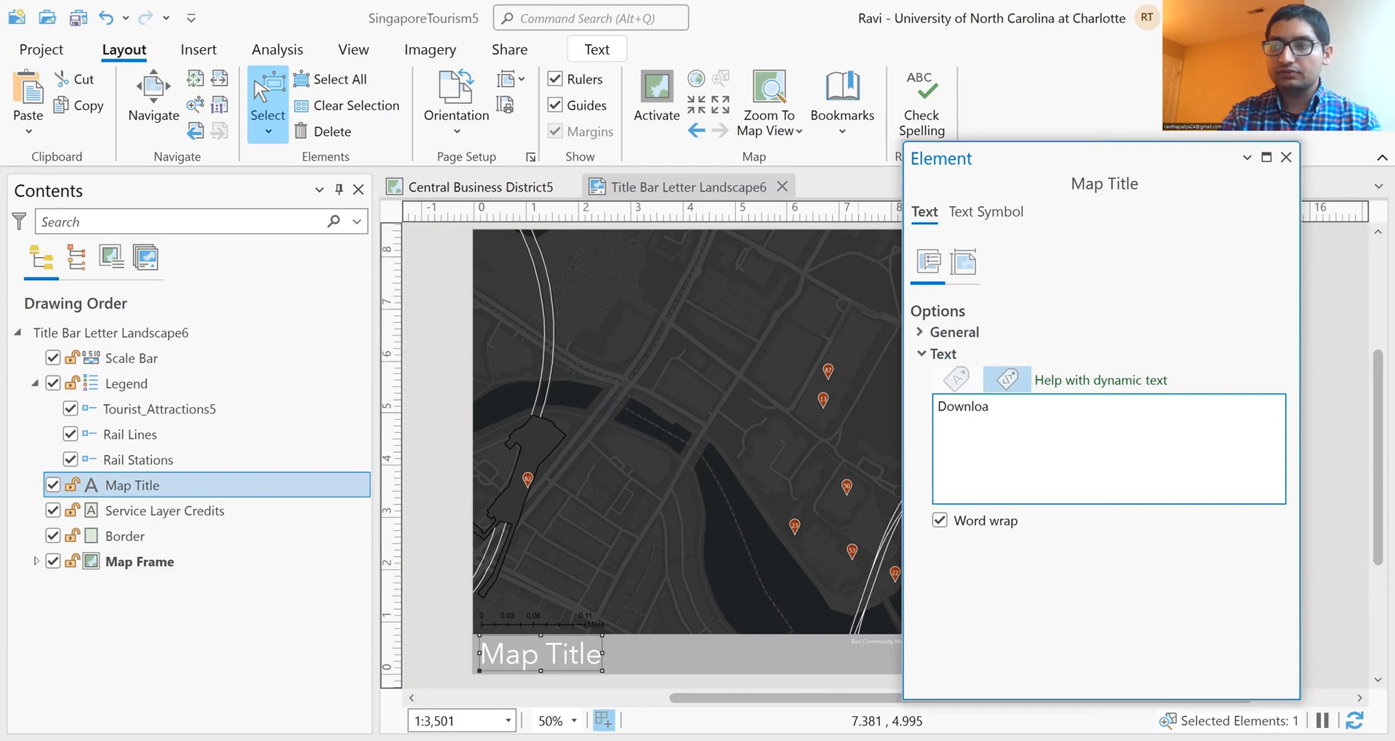
key(BackSpace)
key(BackSpace)
text(town)
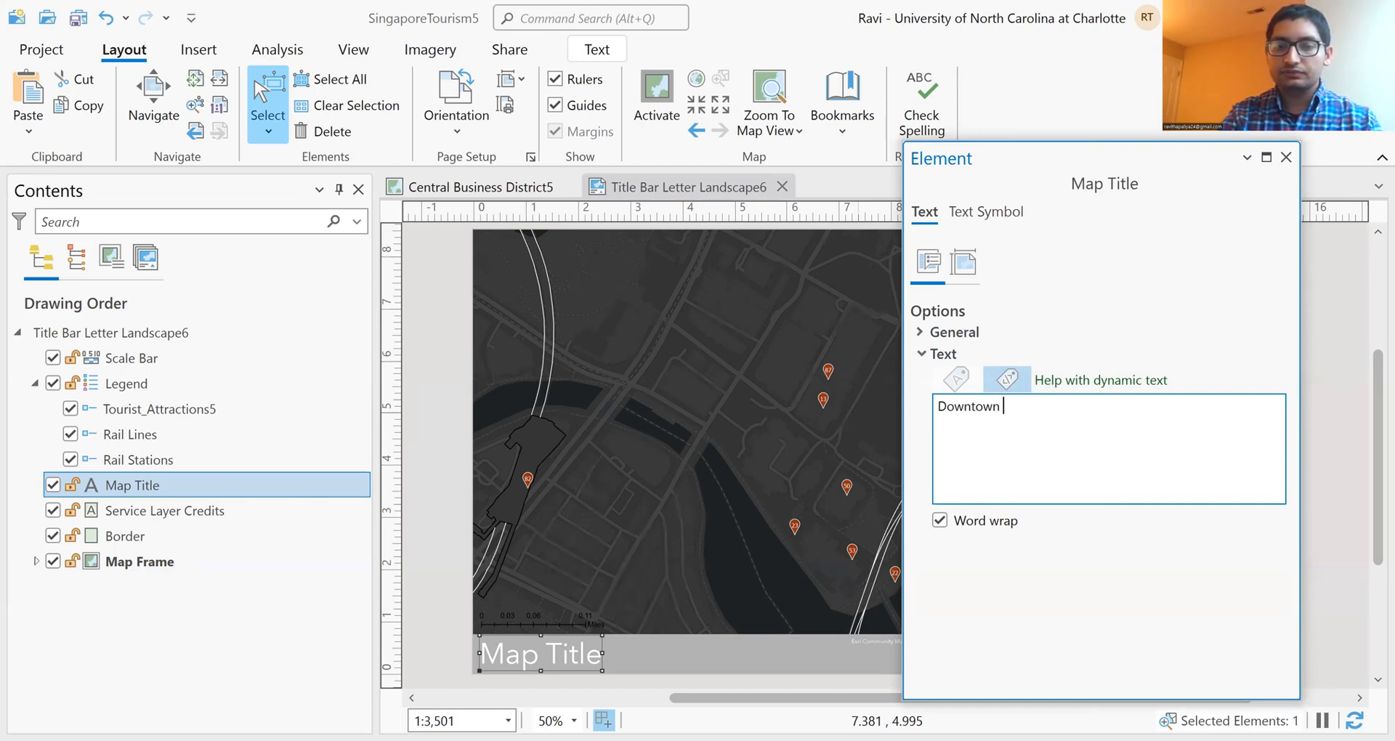
text( Singapore)
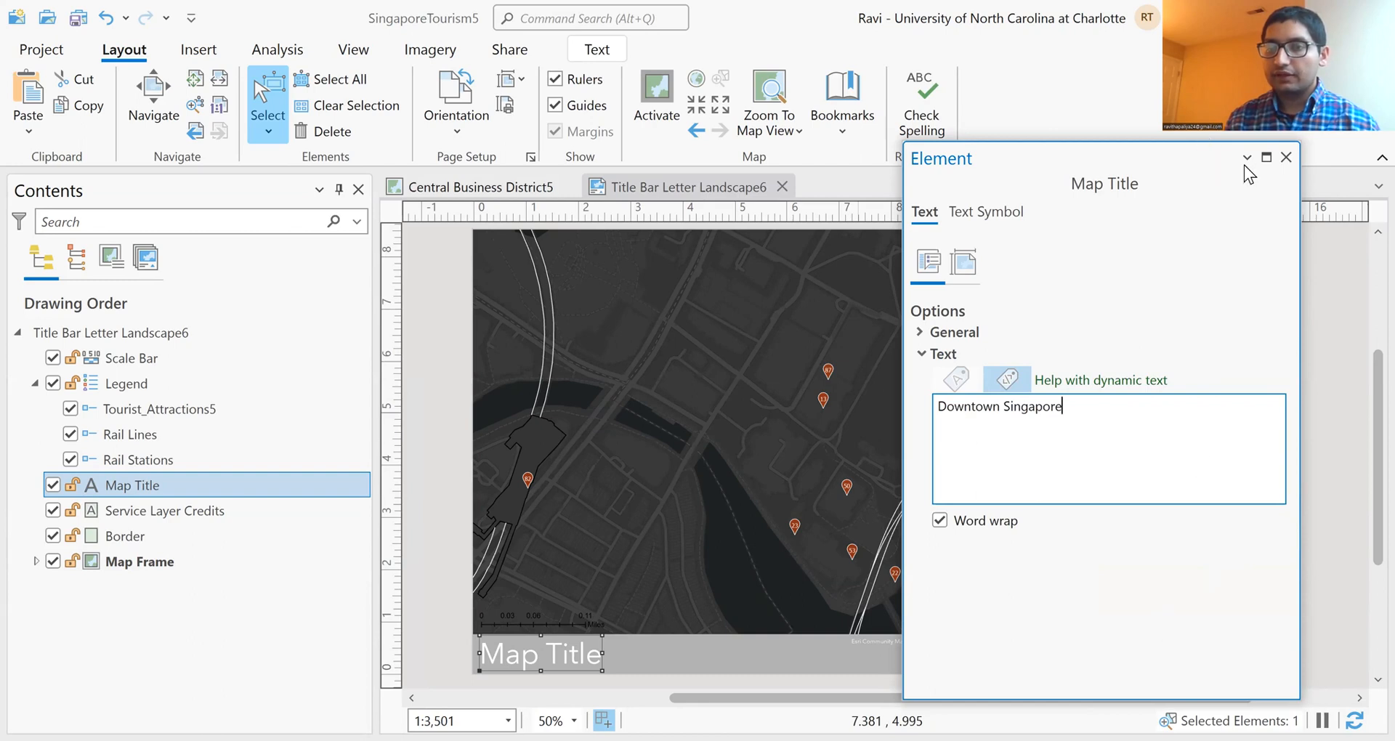
click(1336, 297)
Step: Set the legend's text color to white and apply it
drag(1123, 162, 1215, 140)
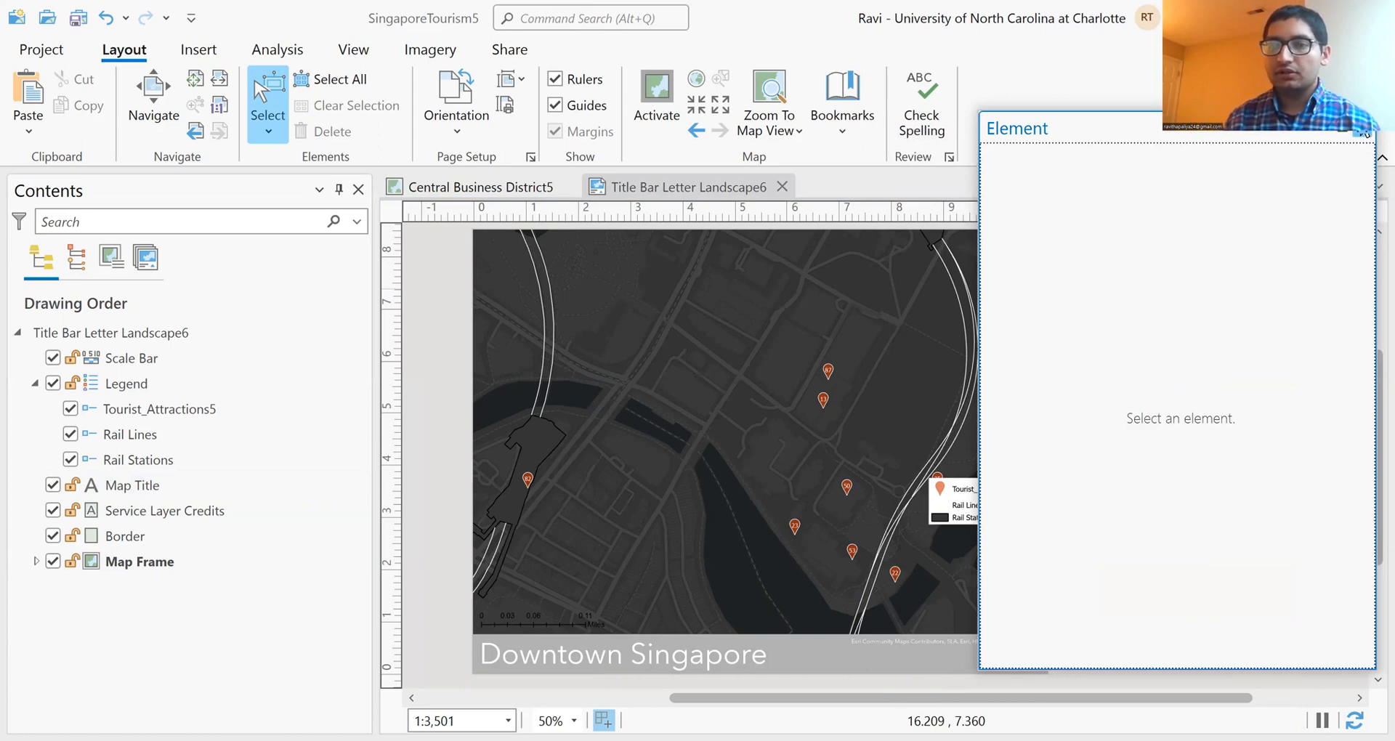
double_click(129, 395)
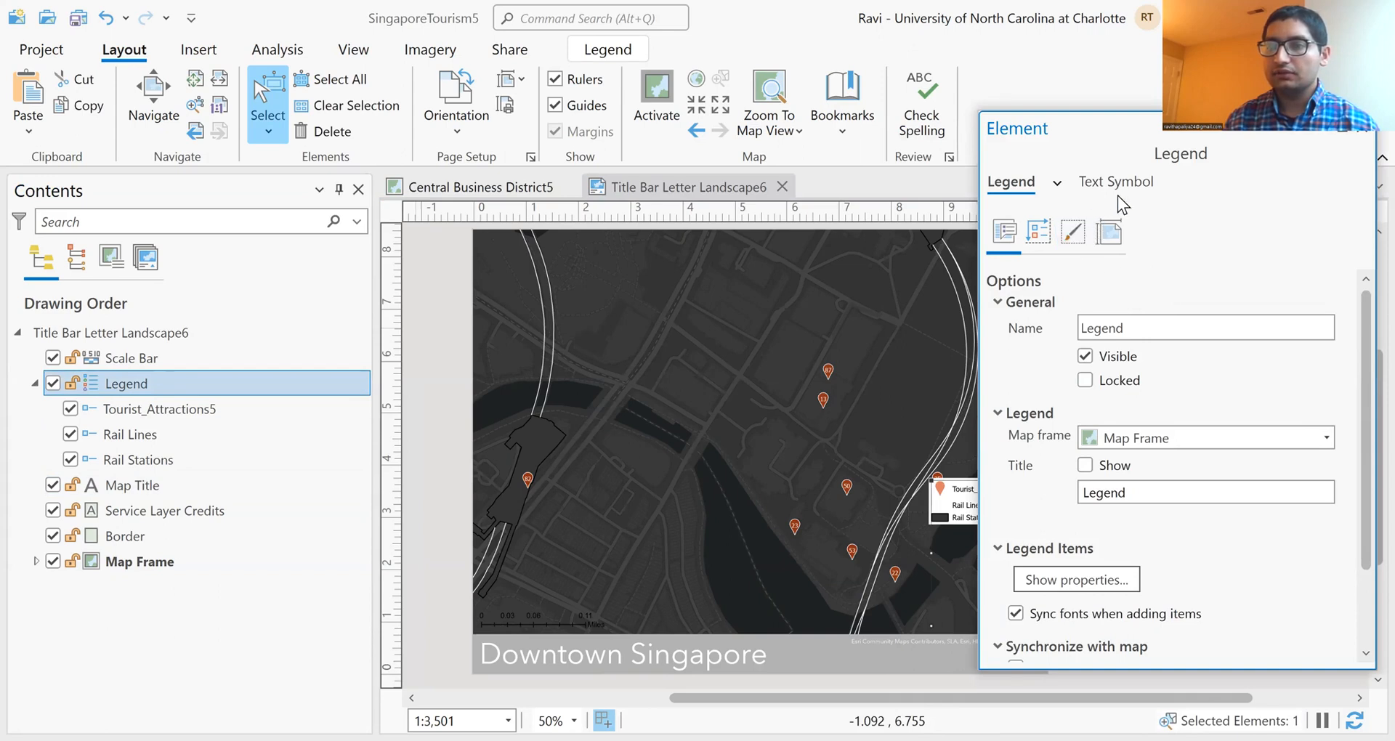
click(1142, 190)
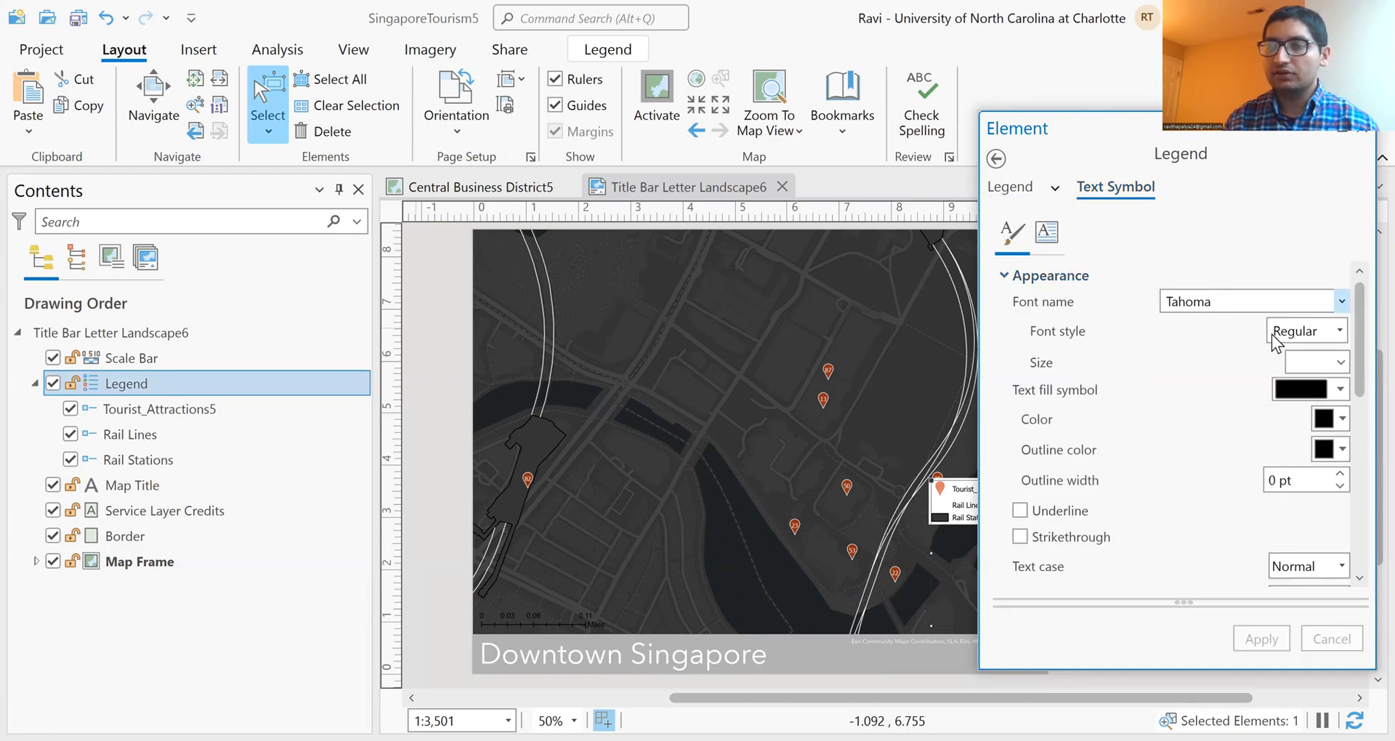
click(1322, 419)
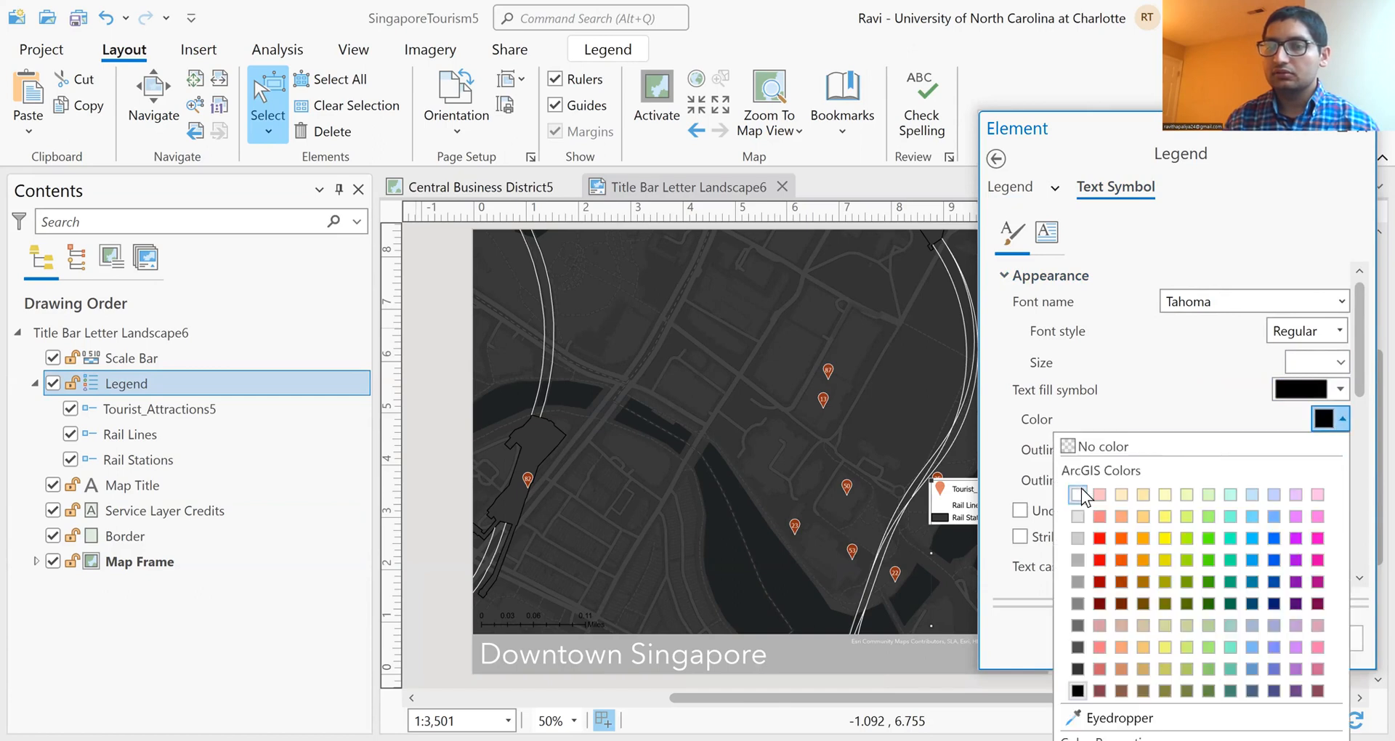
click(1078, 494)
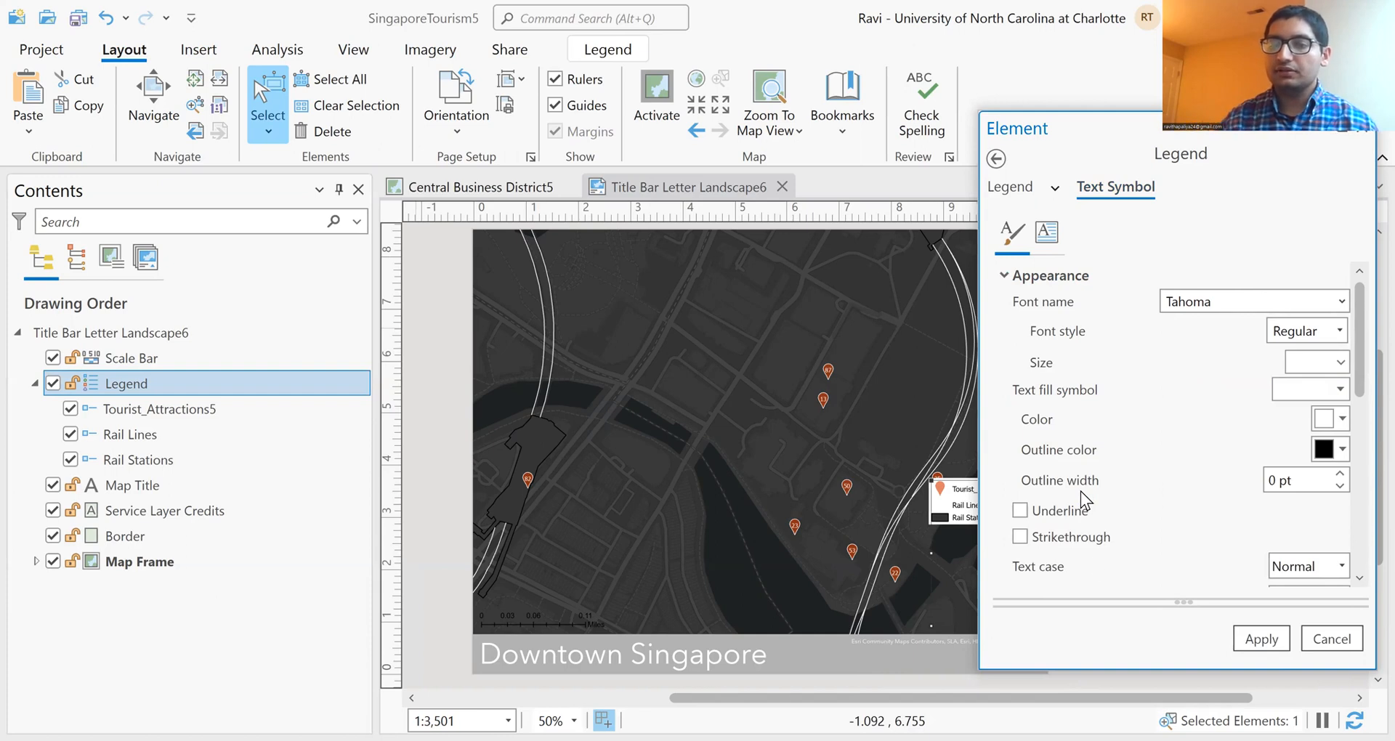
click(1261, 639)
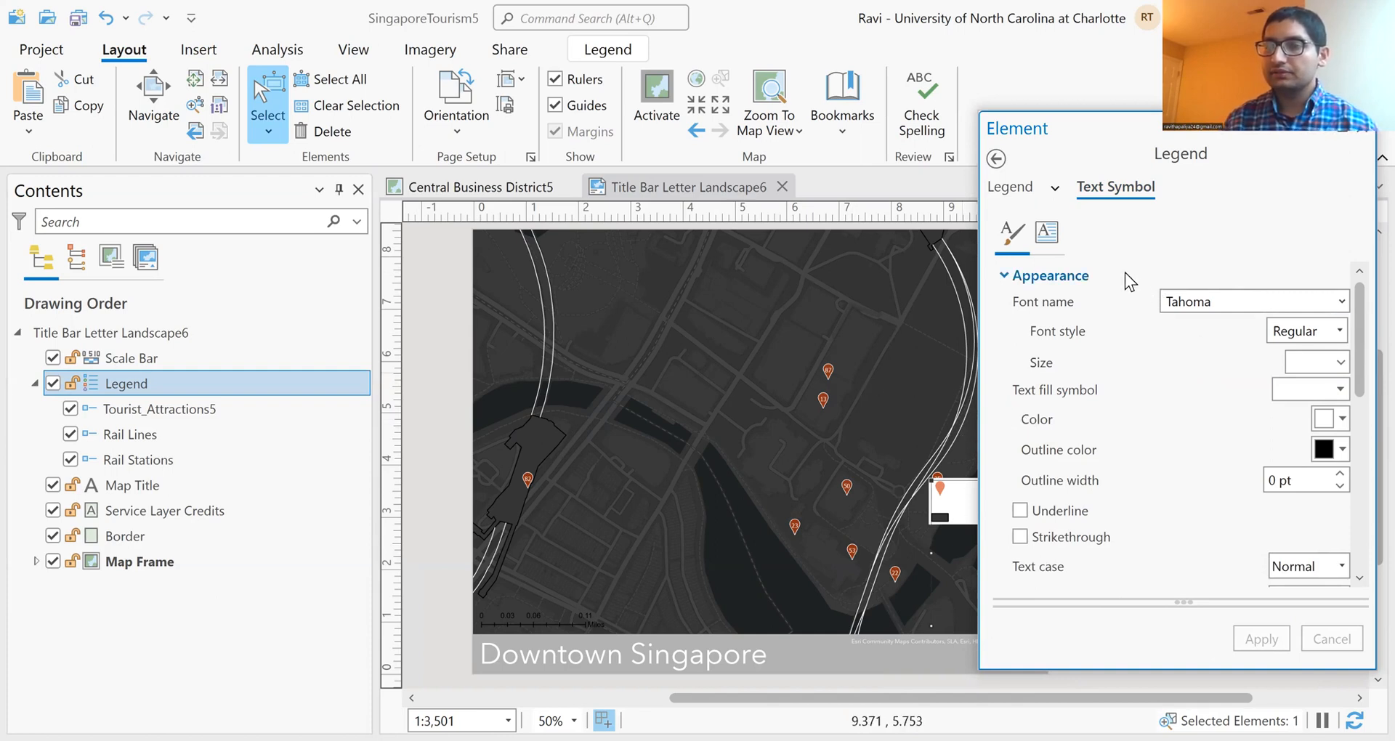
Step: Set the legend's background to no color and apply it
click(1054, 191)
click(975, 252)
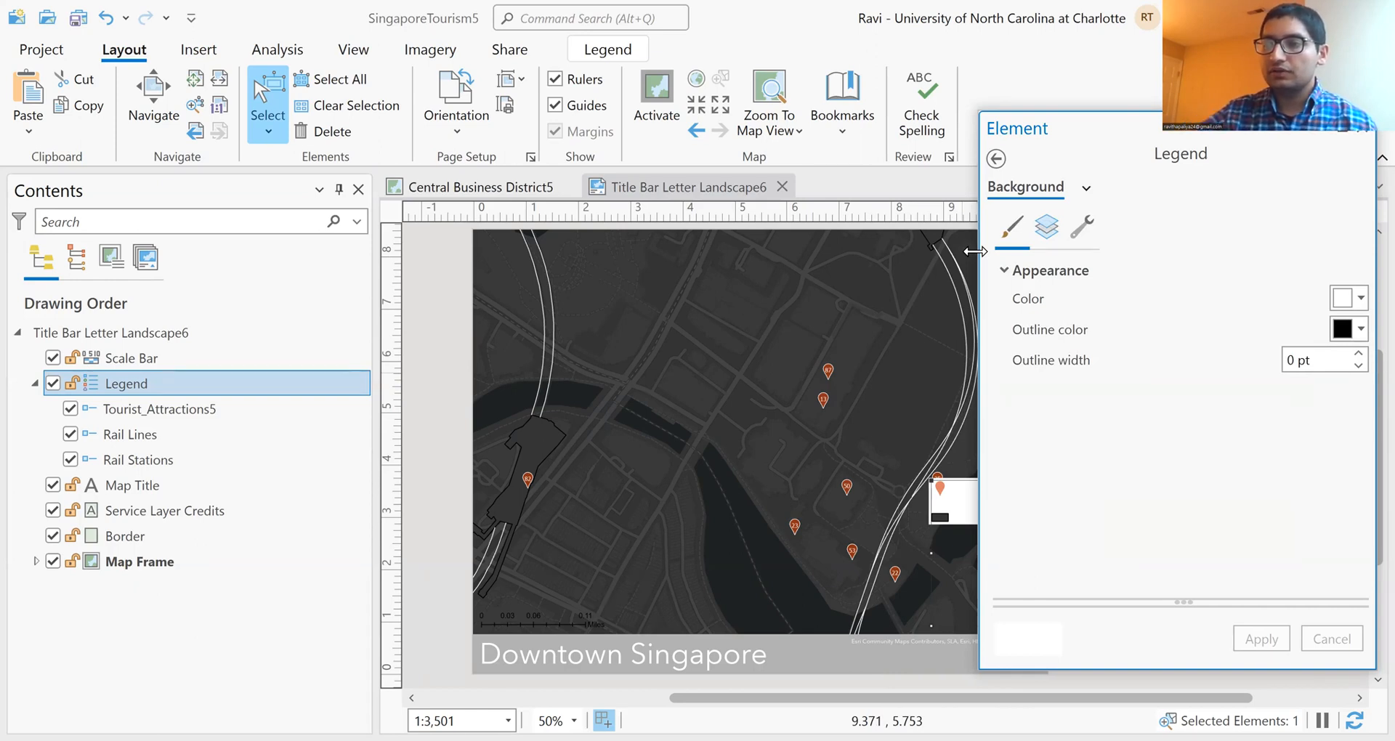
click(1361, 297)
click(1166, 324)
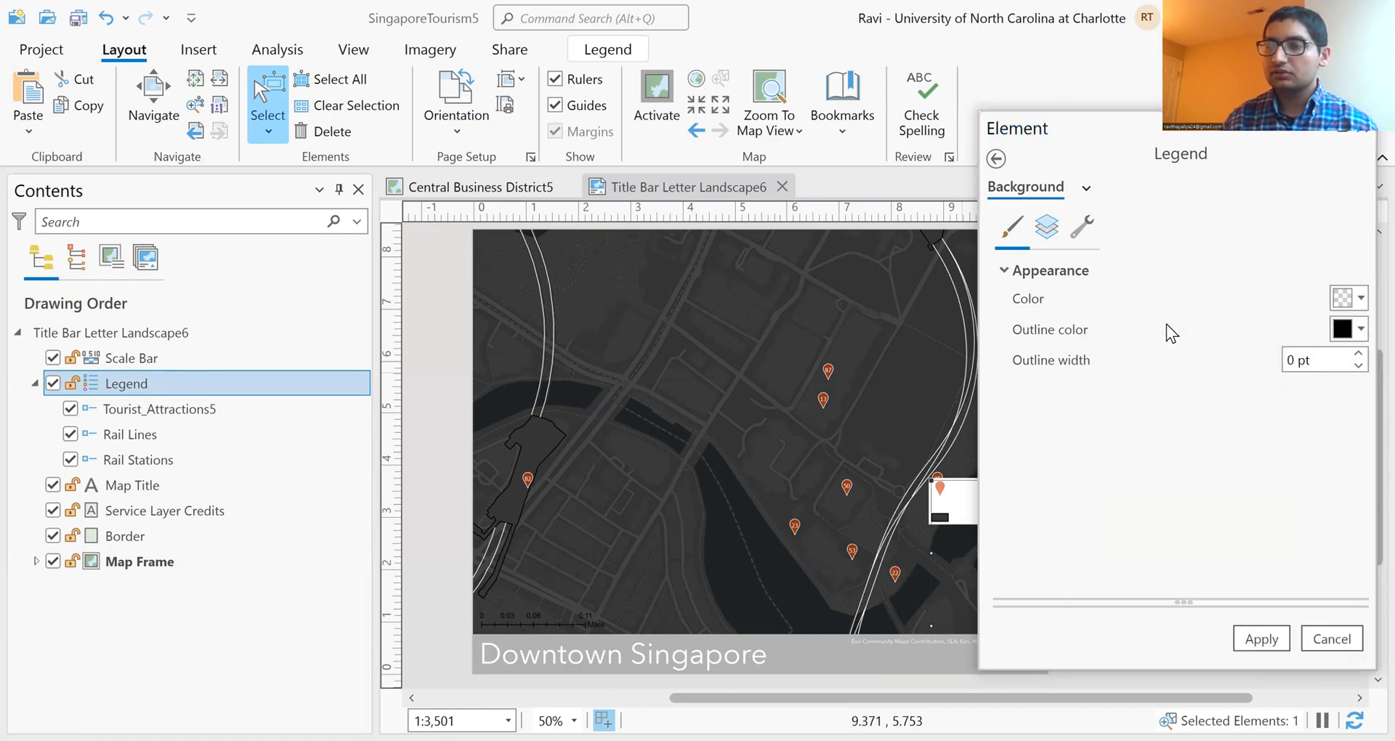
click(1262, 639)
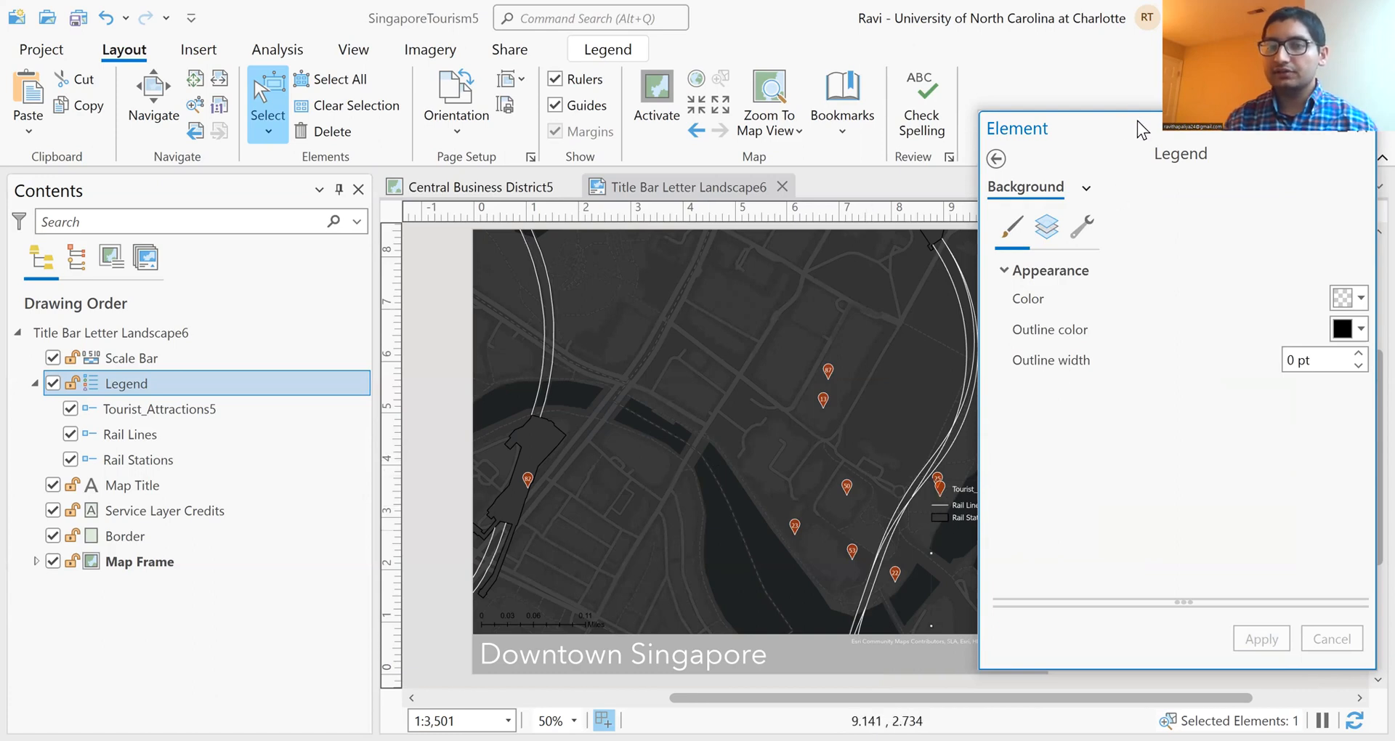
Step: Move the legend down to the lower edge of the map, just above the title bar and east of the rail lines
drag(1133, 131, 1384, 131)
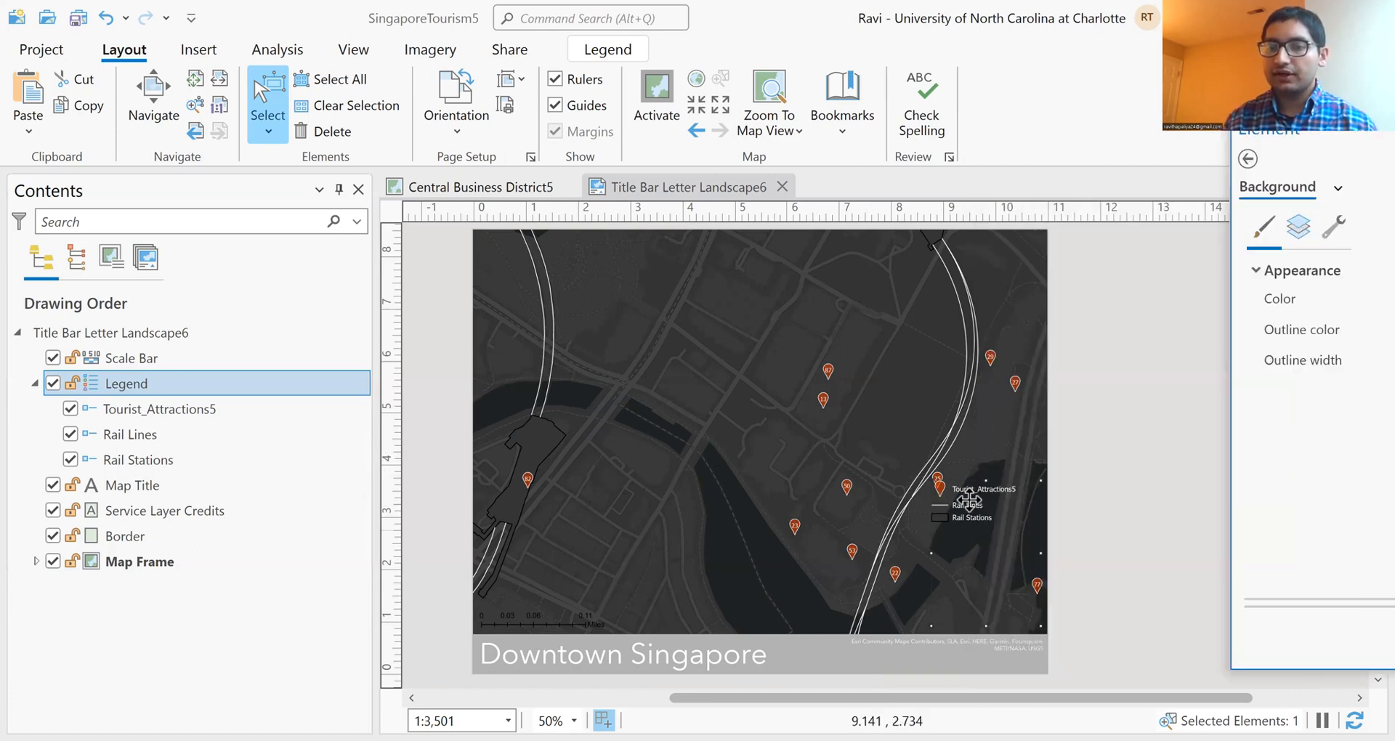
click(971, 497)
drag(971, 497, 929, 619)
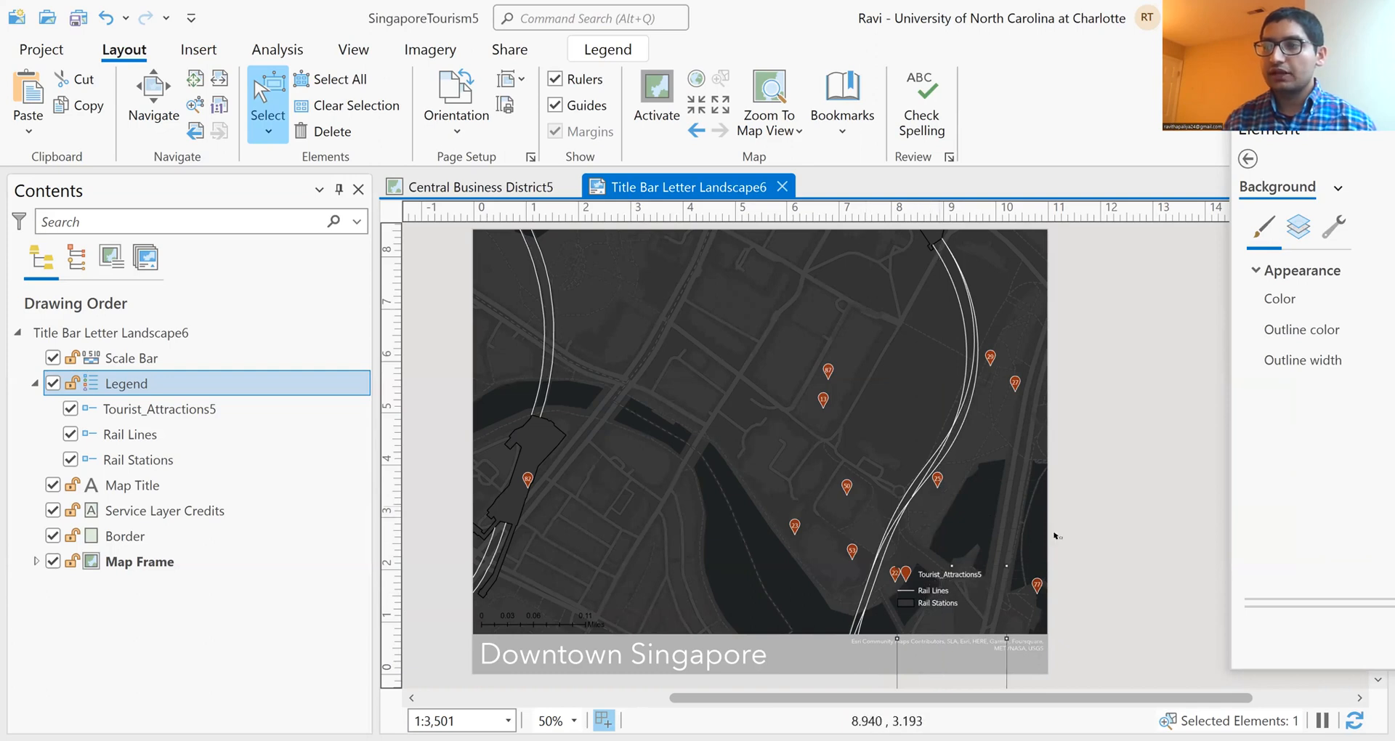
click(1124, 533)
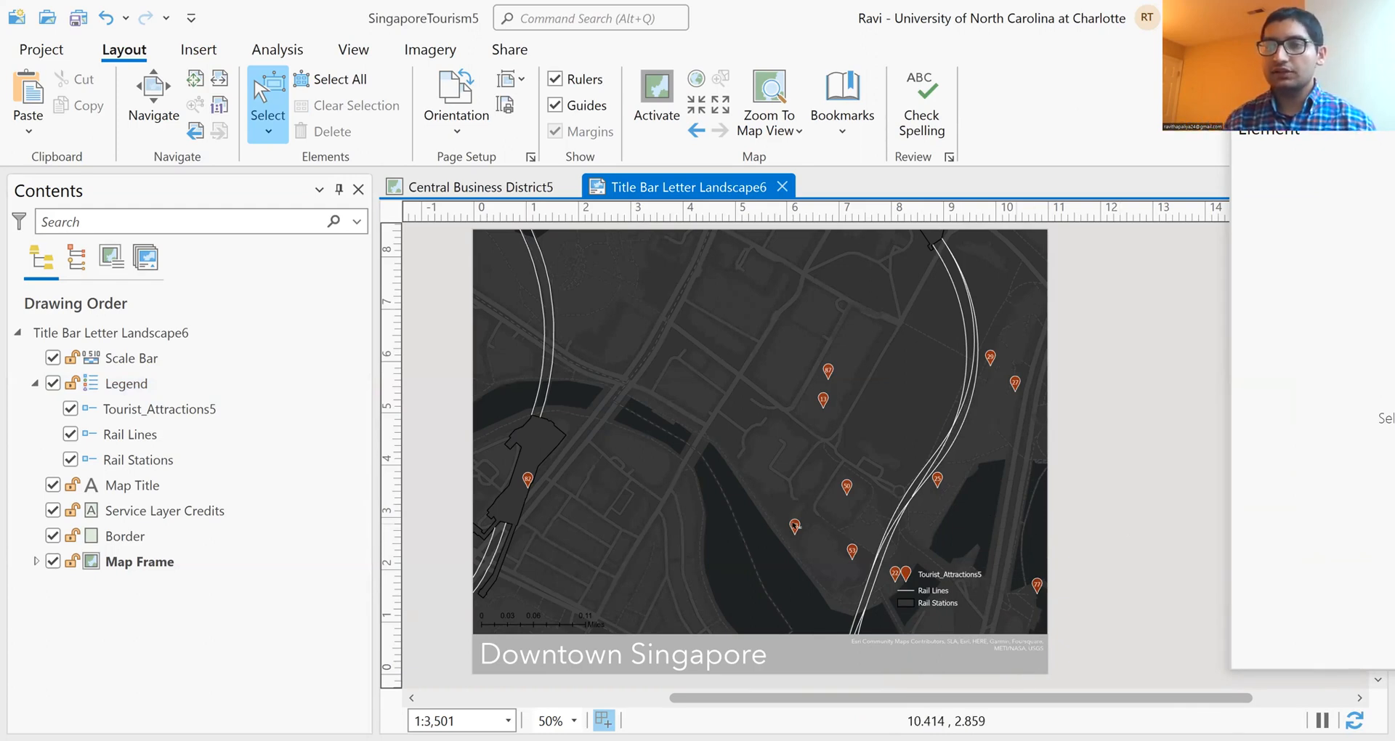
Step: Give the scale bar a gray background so that it stands out from the dark map
click(109, 359)
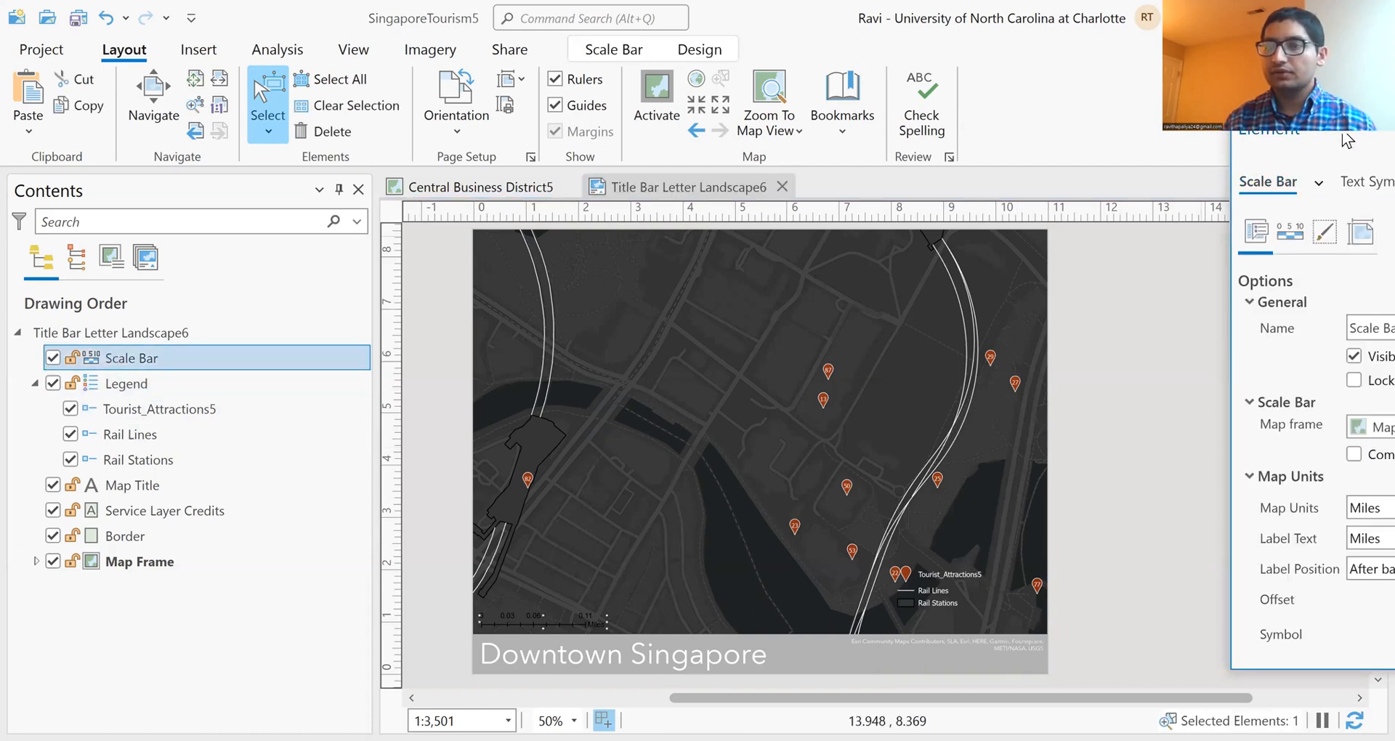
drag(1346, 138, 1098, 148)
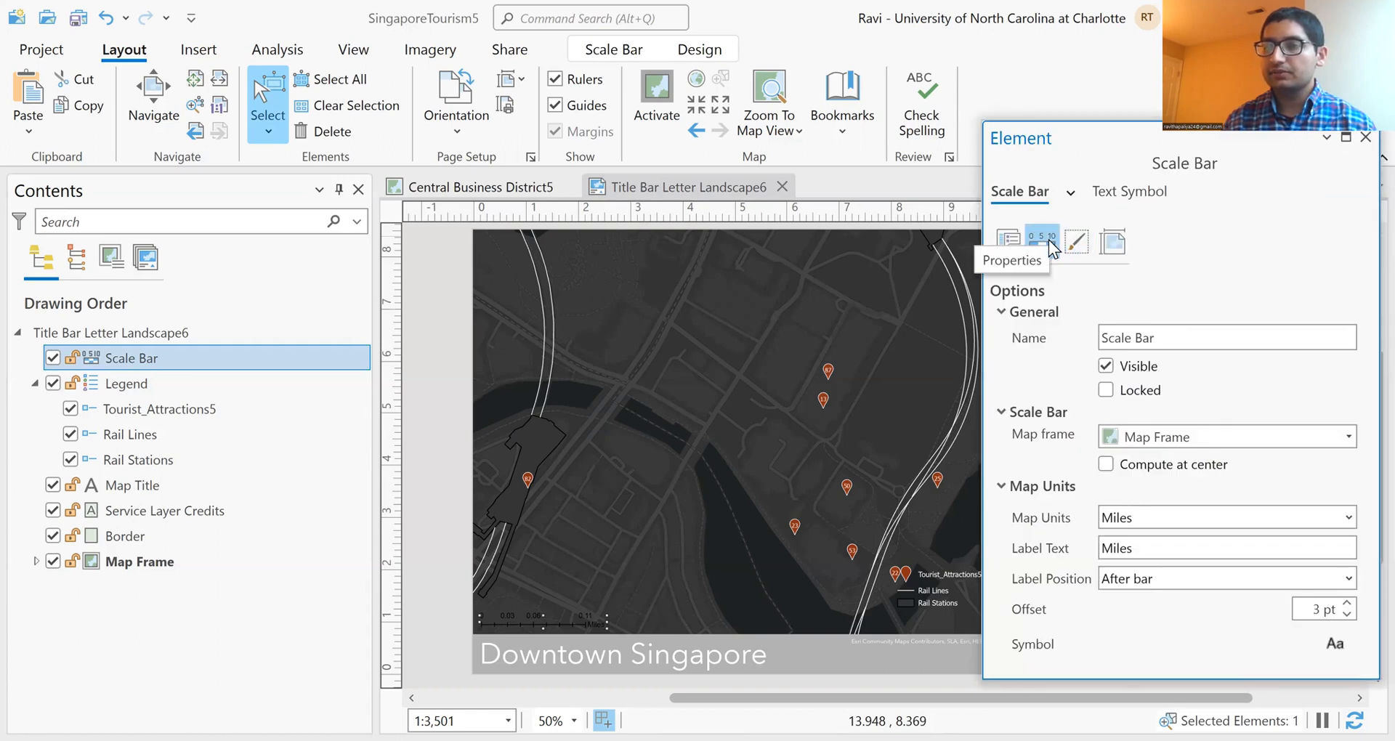
click(1083, 246)
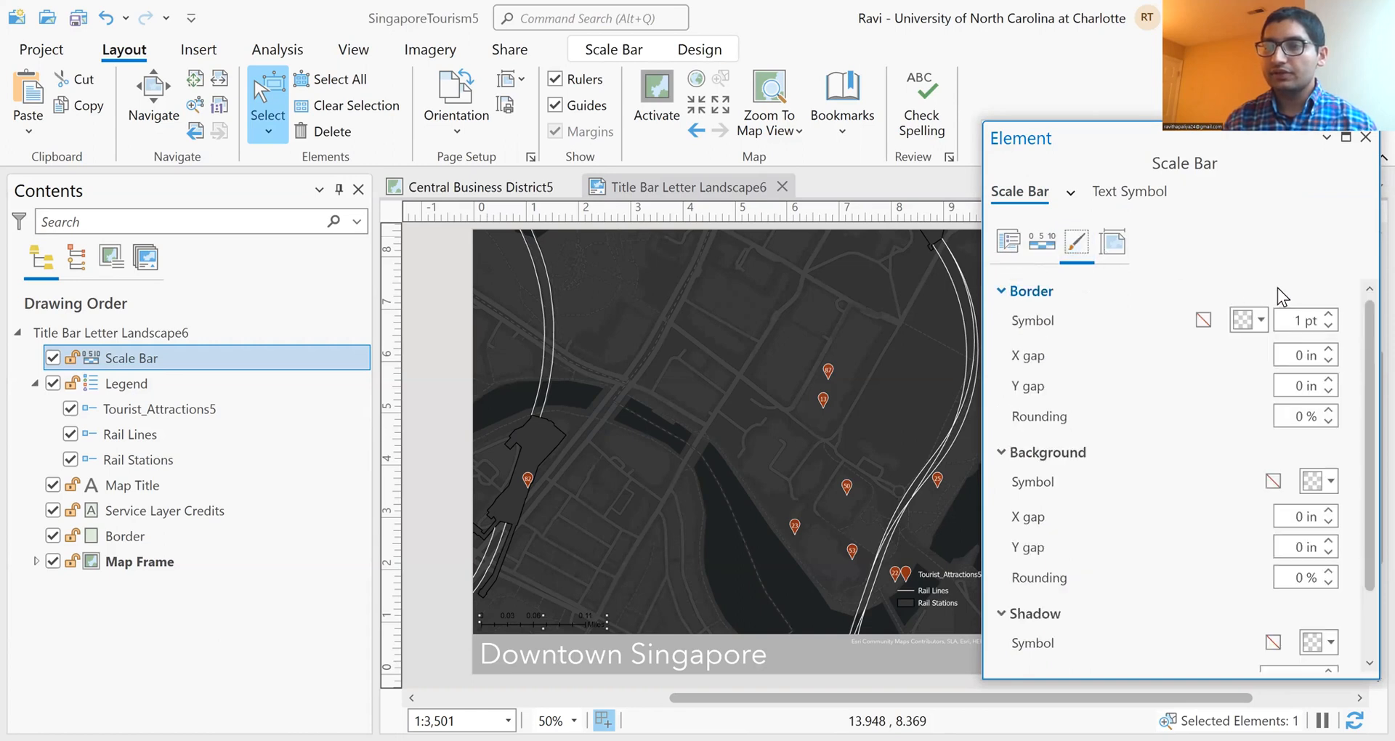
drag(1365, 338, 1363, 401)
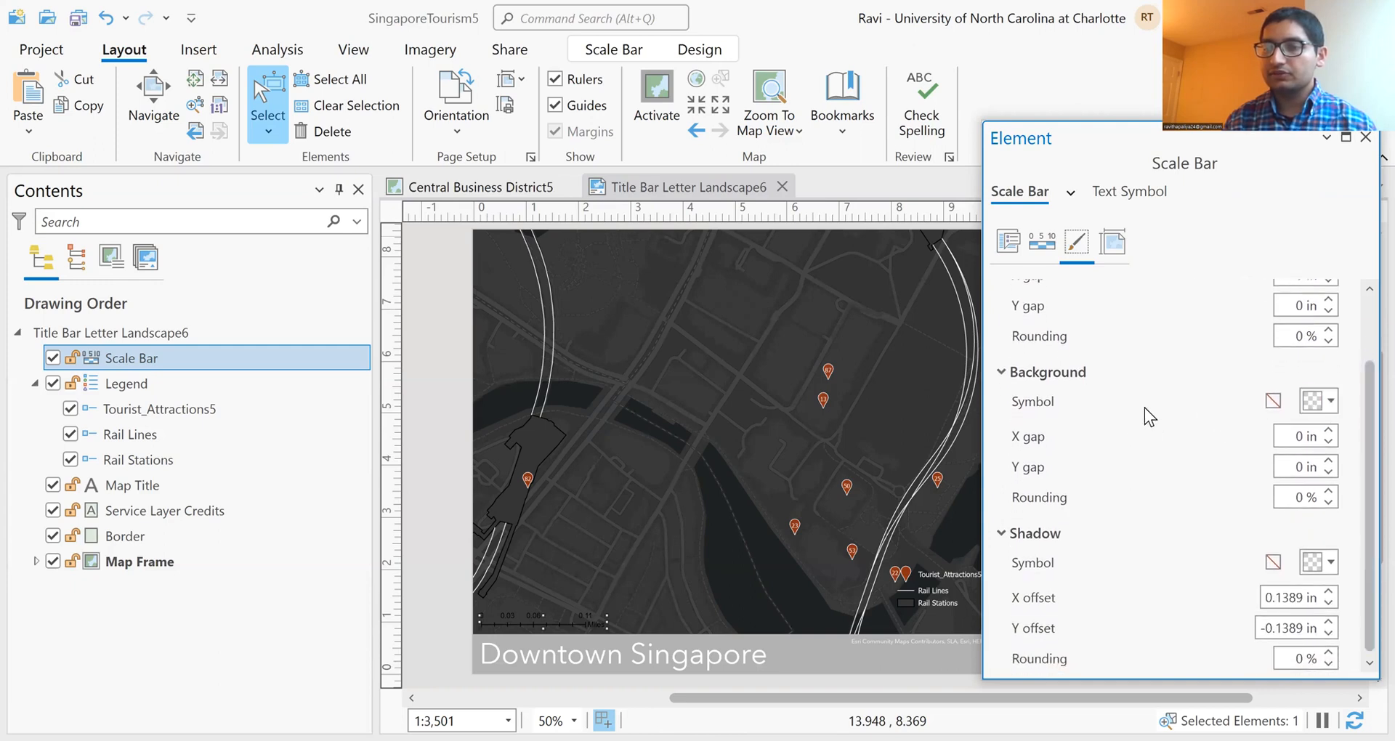
click(1323, 400)
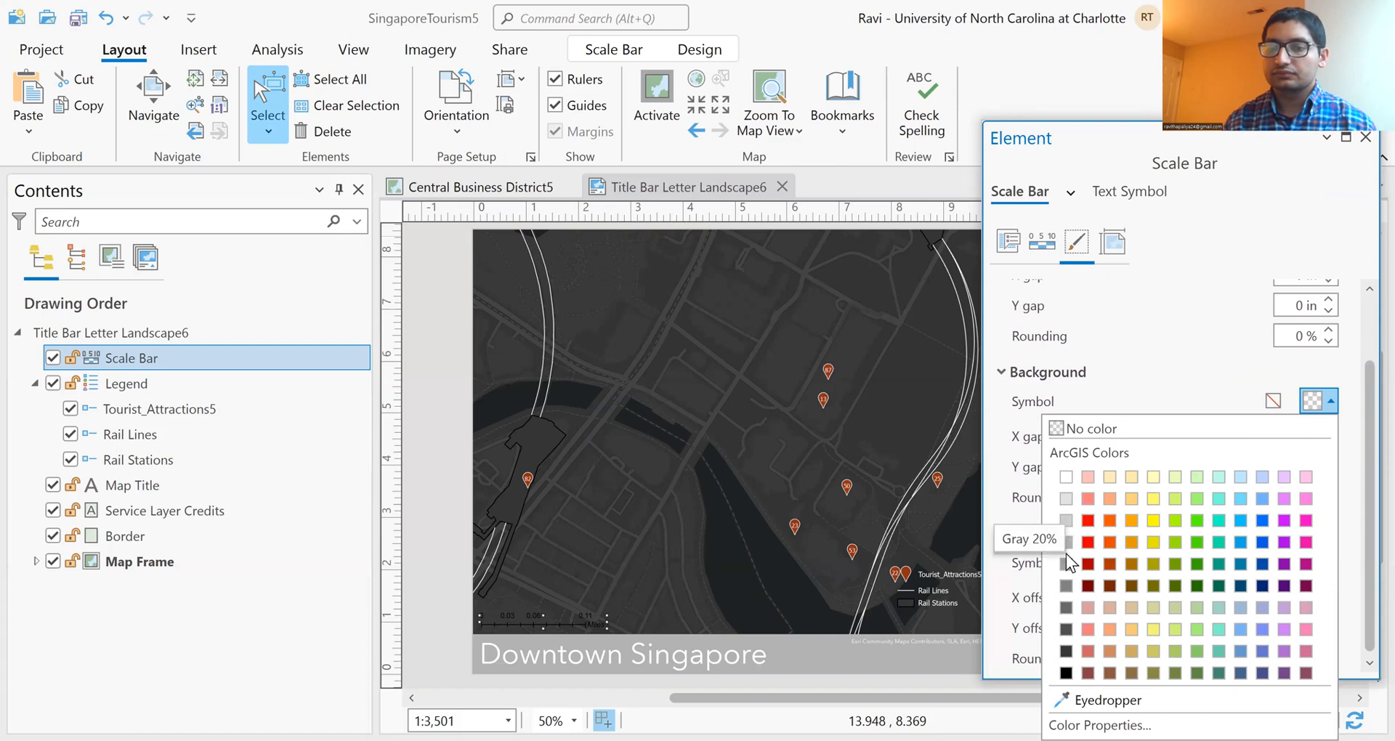
click(1066, 542)
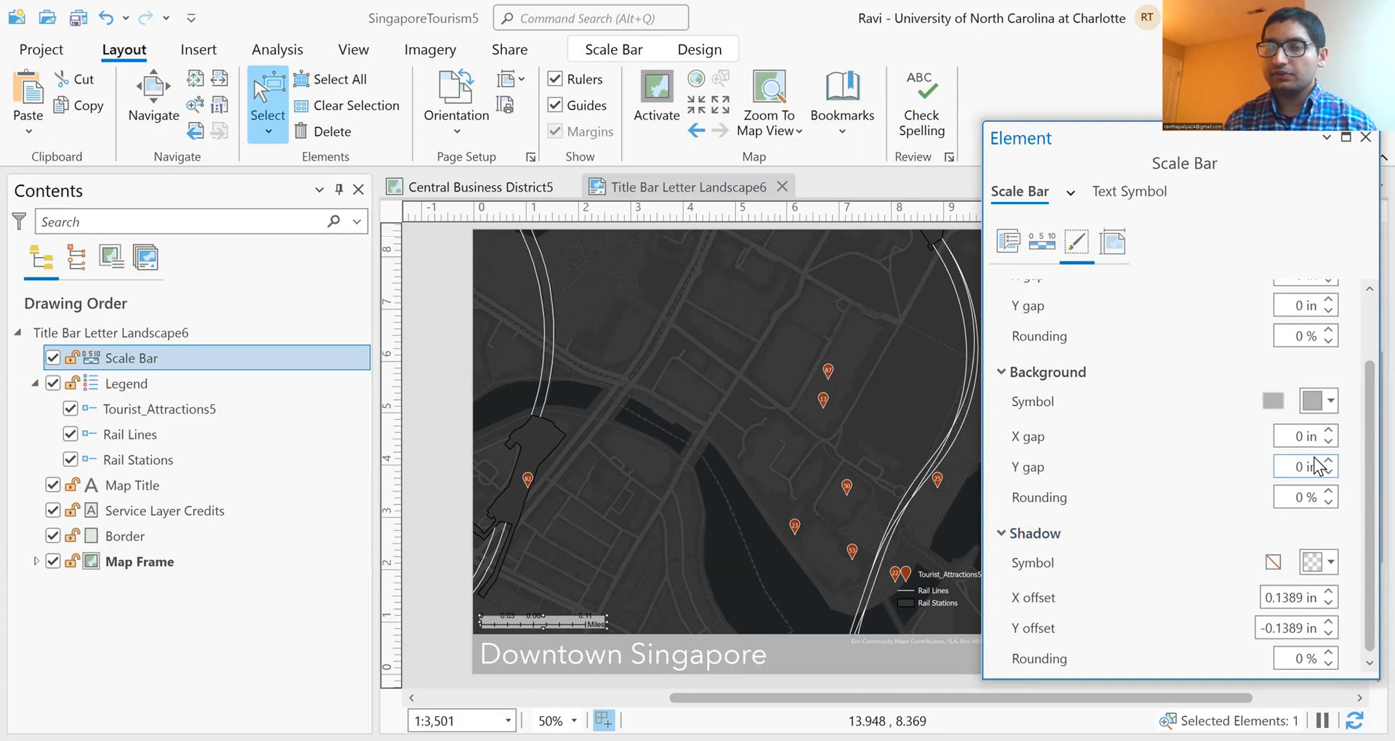
Step: Set both the X gap and the Y gap of the scale bar's background to 0.1 in
click(1303, 435)
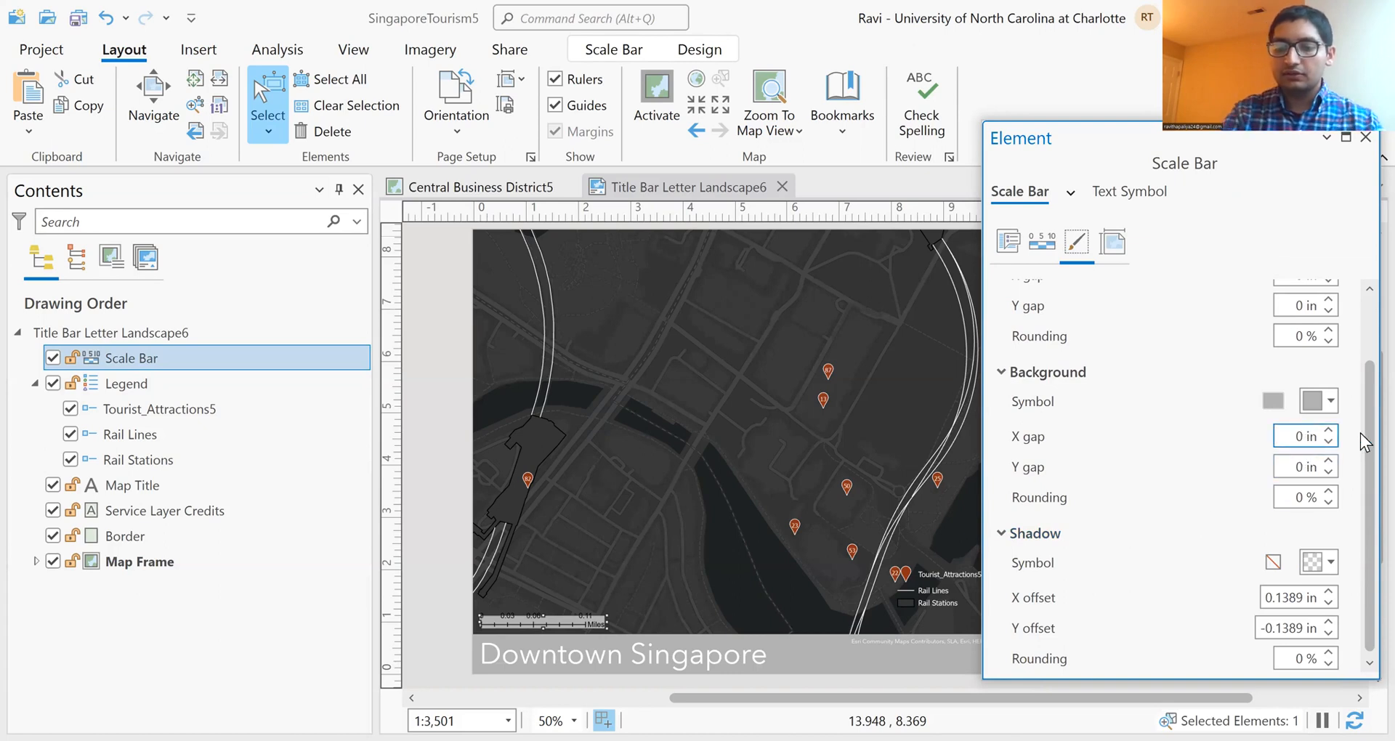
text(.1)
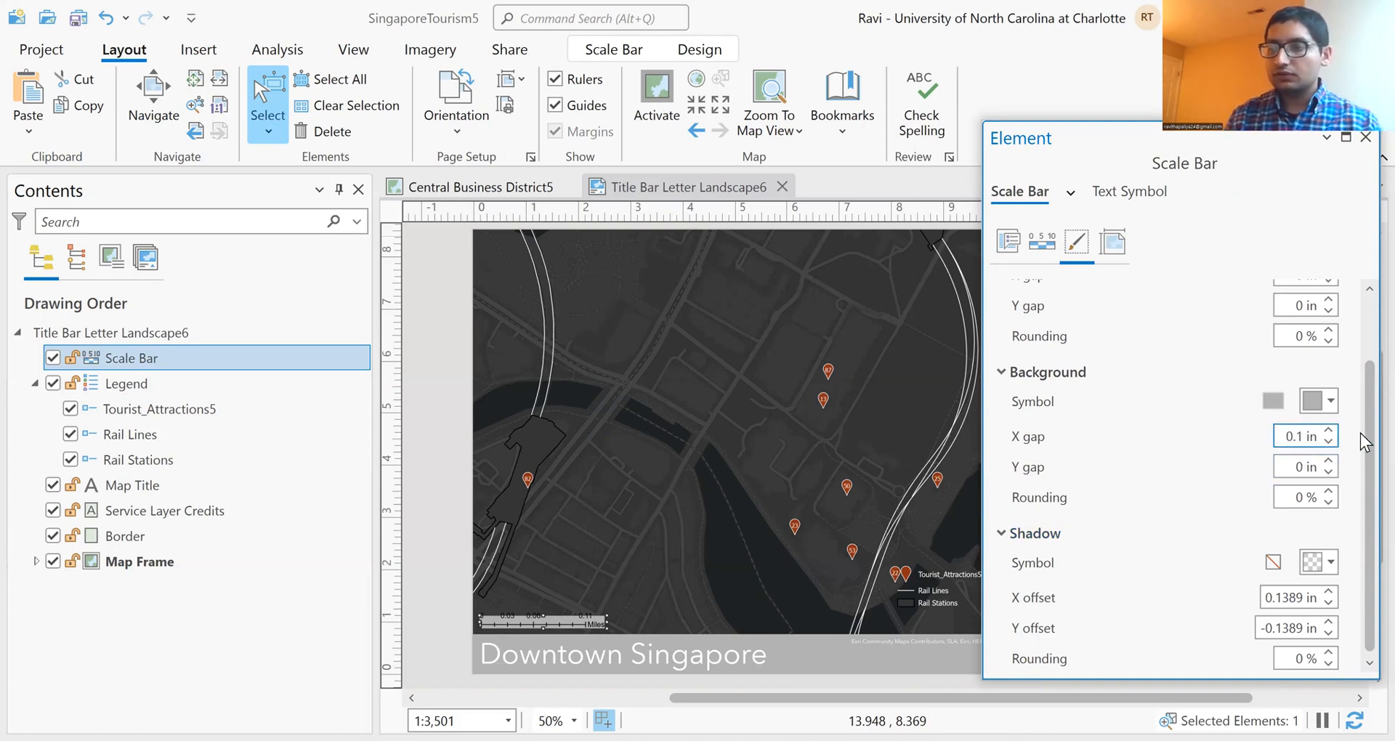
click(1306, 469)
text(.1)
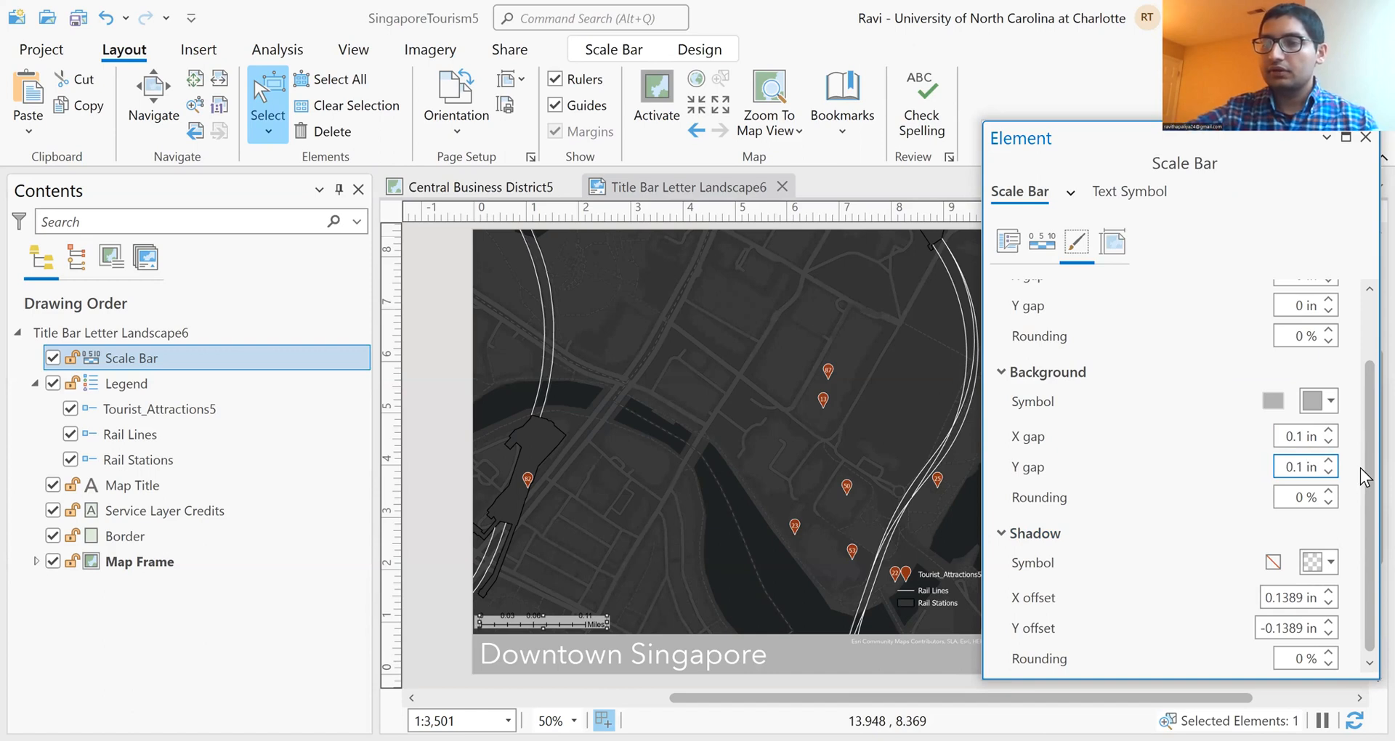
click(421, 351)
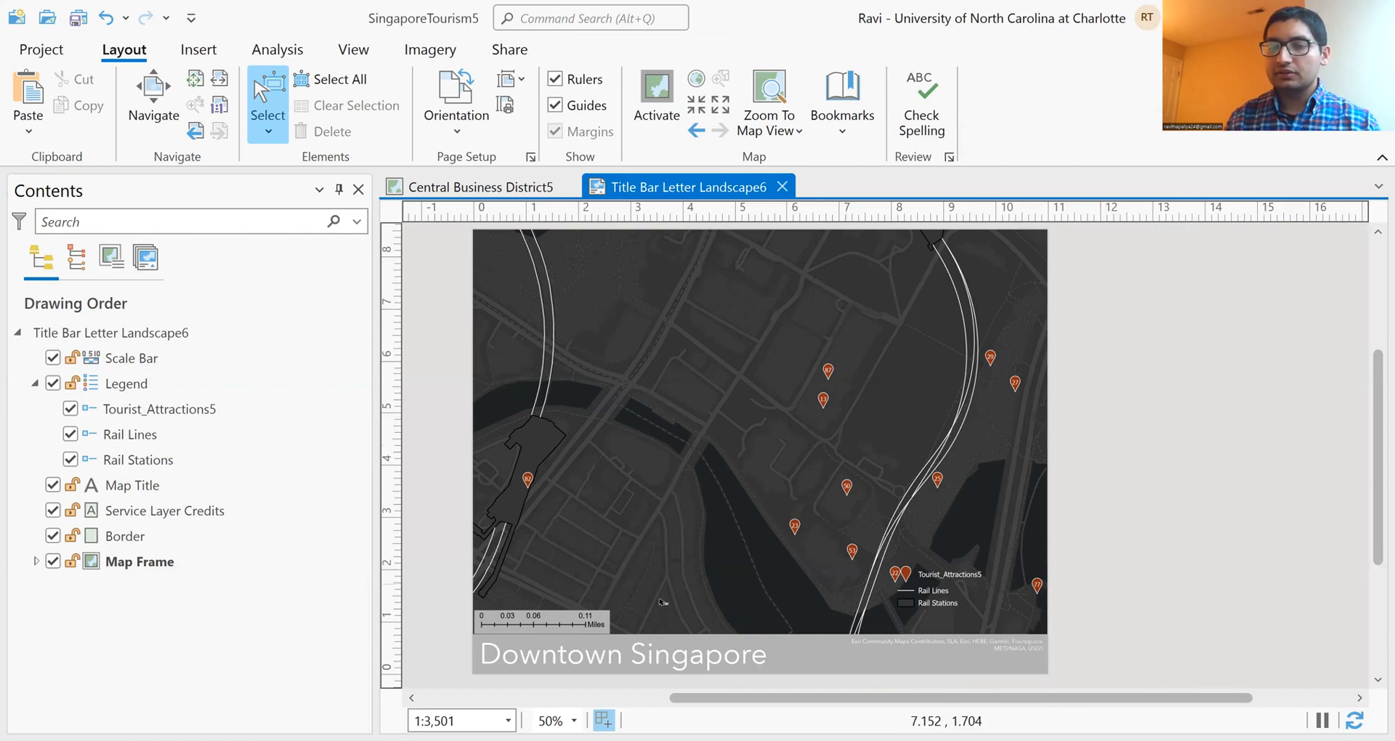
Step: Shift the scale bar slightly east and lengthen it so that its divisions run to about 0.17 miles
click(547, 621)
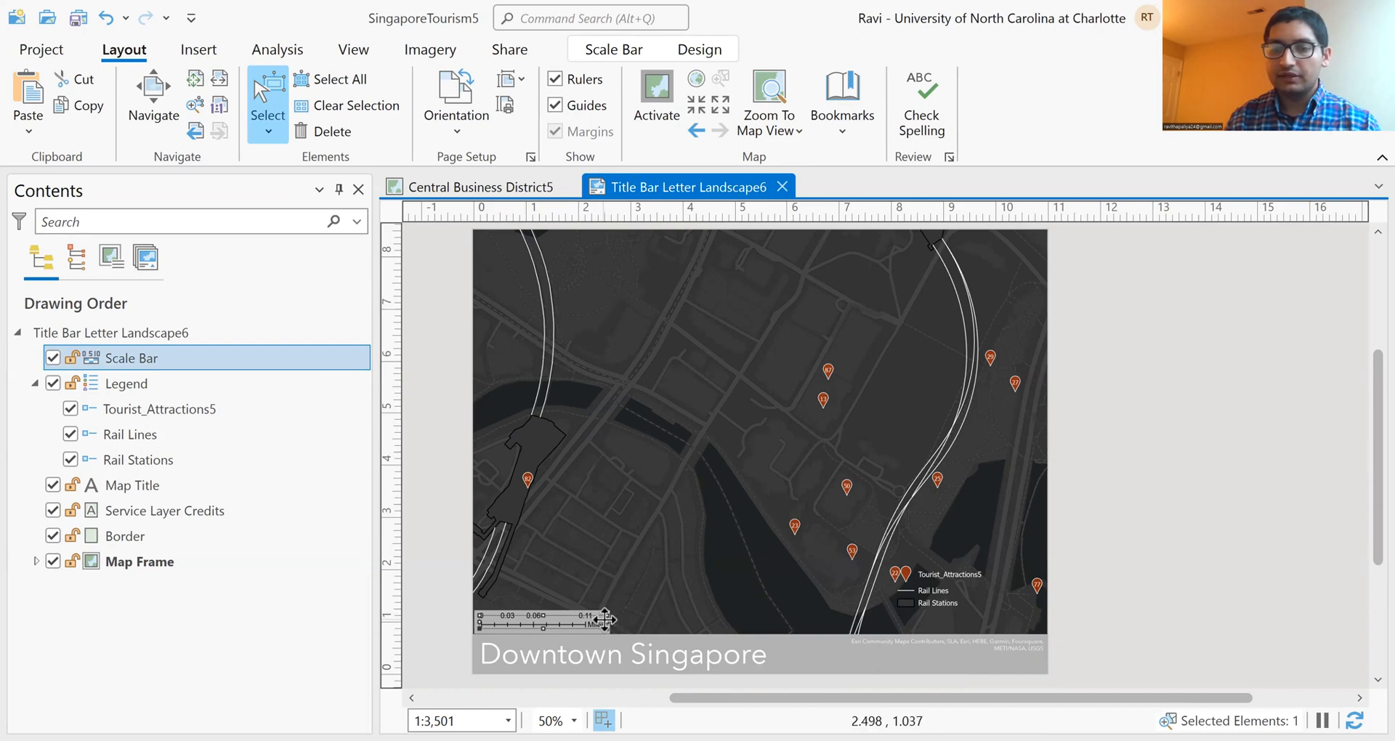
drag(605, 619, 610, 619)
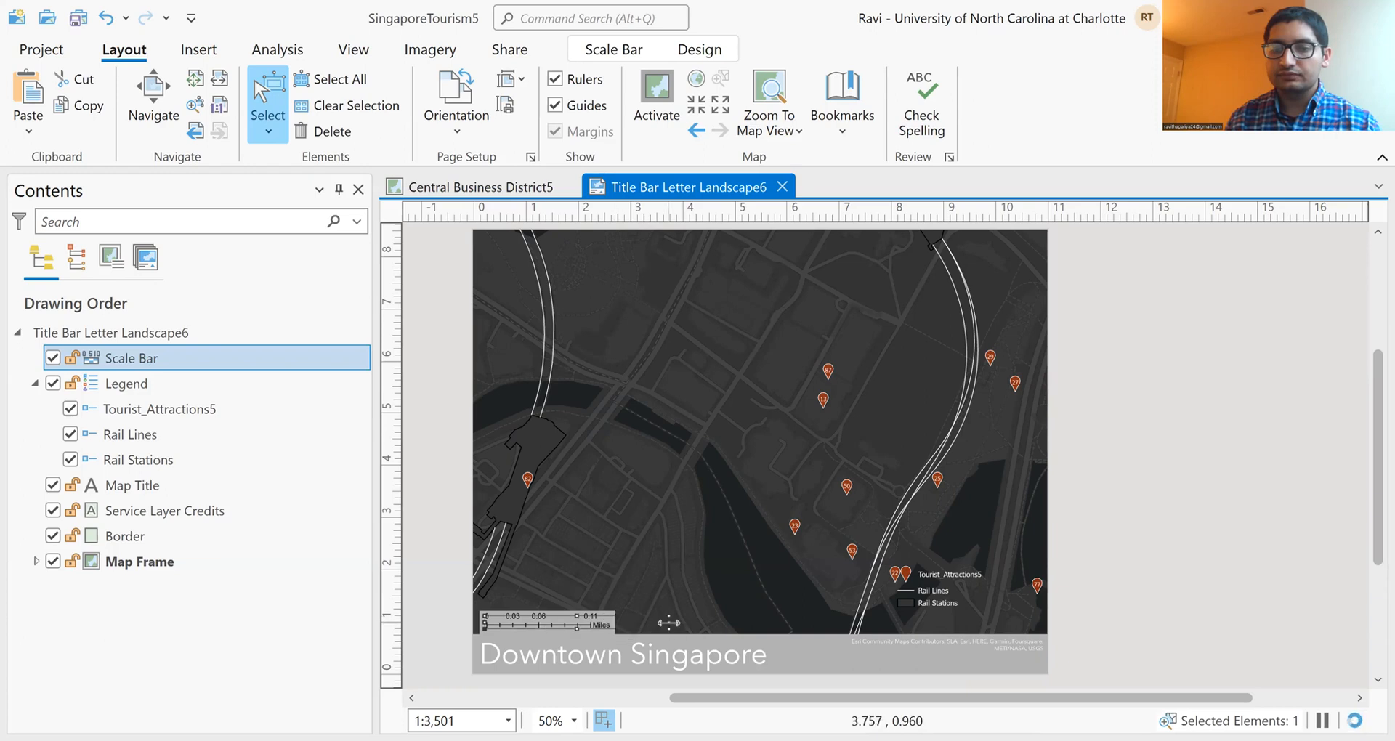
drag(653, 594, 669, 624)
click(740, 568)
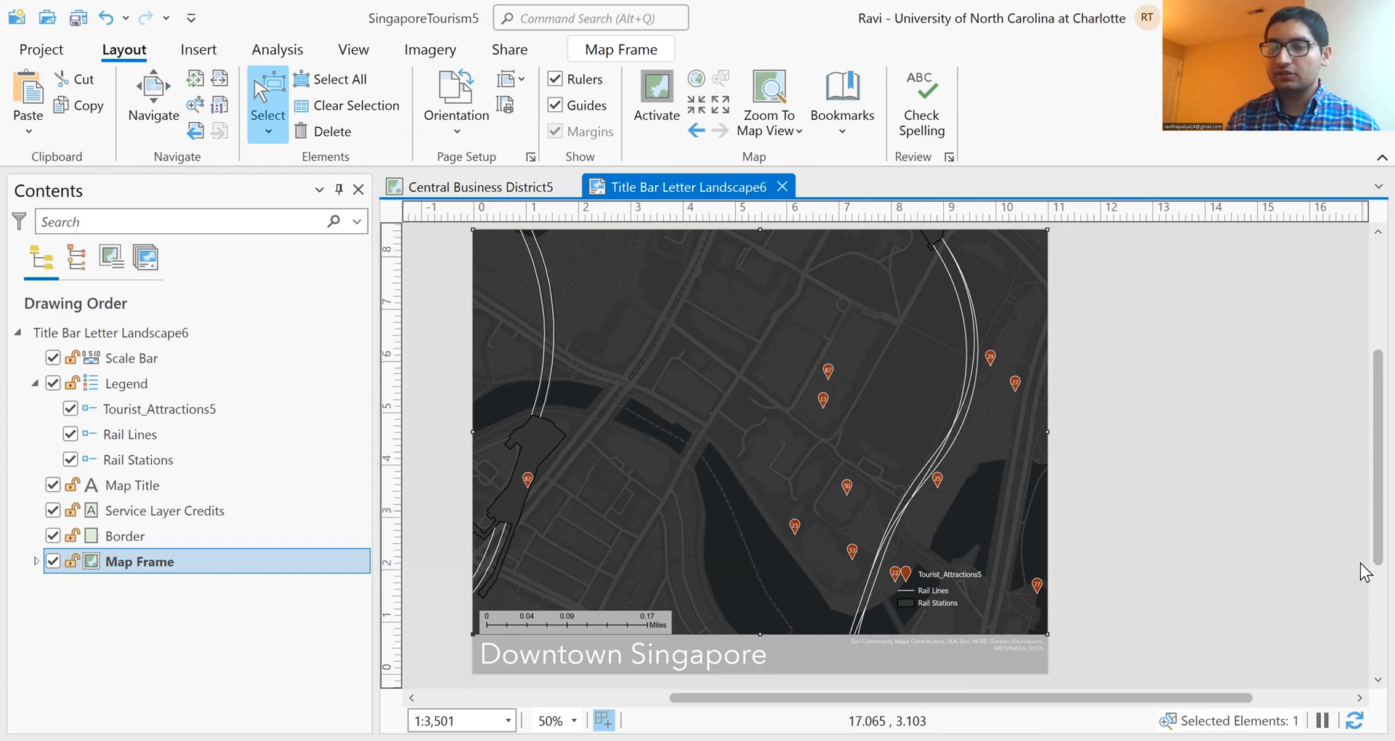
Step: Move the legend farther east, clear of the nearby attraction marker, and nudge the scale bar tight into the map's southwest corner
drag(943, 581, 969, 592)
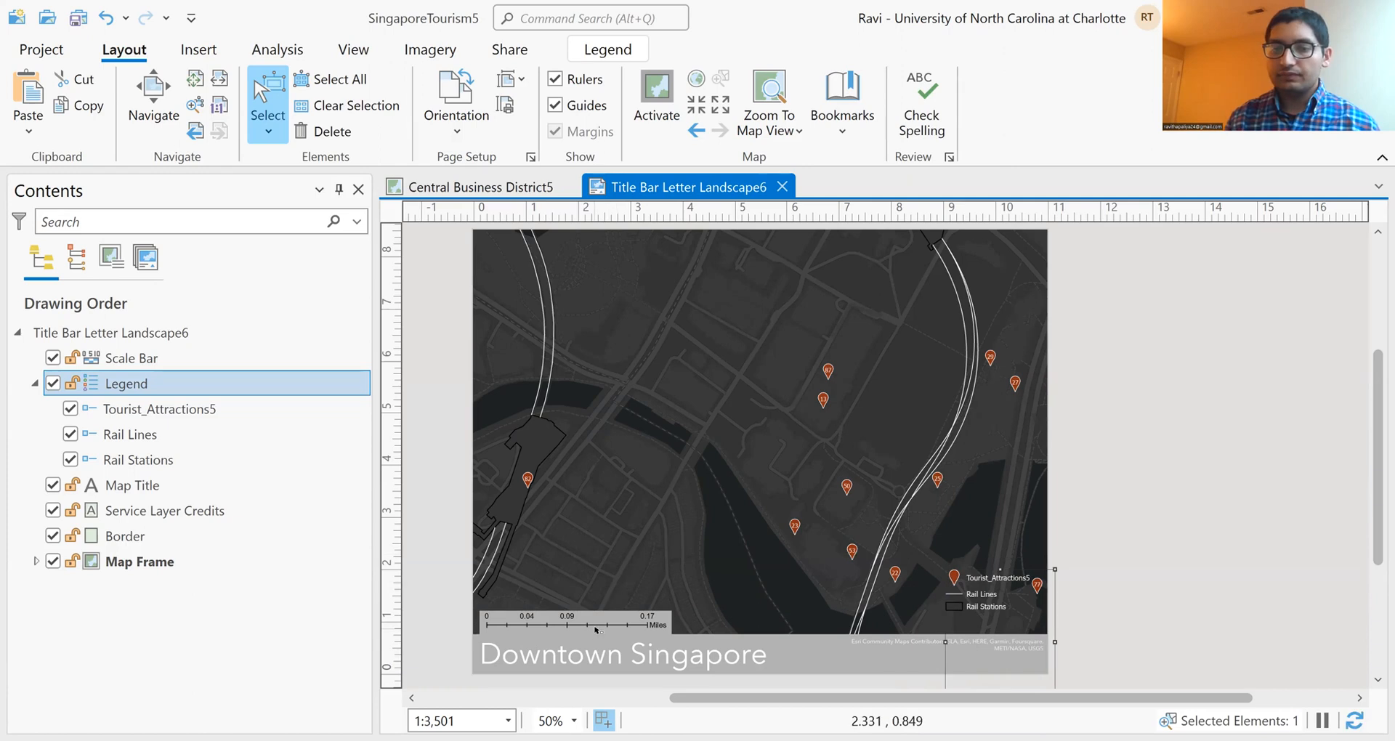
mouse_move(581, 625)
mouse_down()
mouse_move(572, 600)
mouse_move(582, 613)
mouse_move(569, 631)
mouse_up()
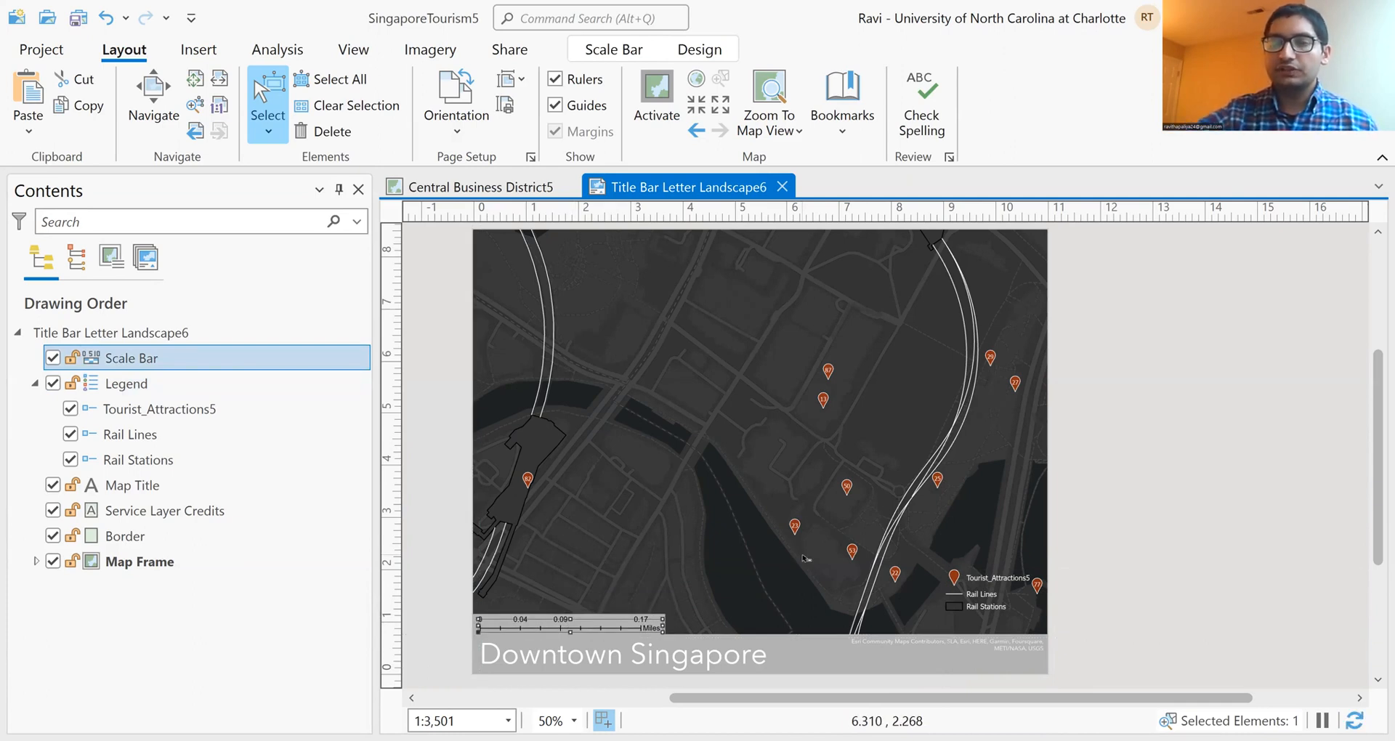
Step: Save the project and set up a layout export with the Flattened PDF preset
click(73, 24)
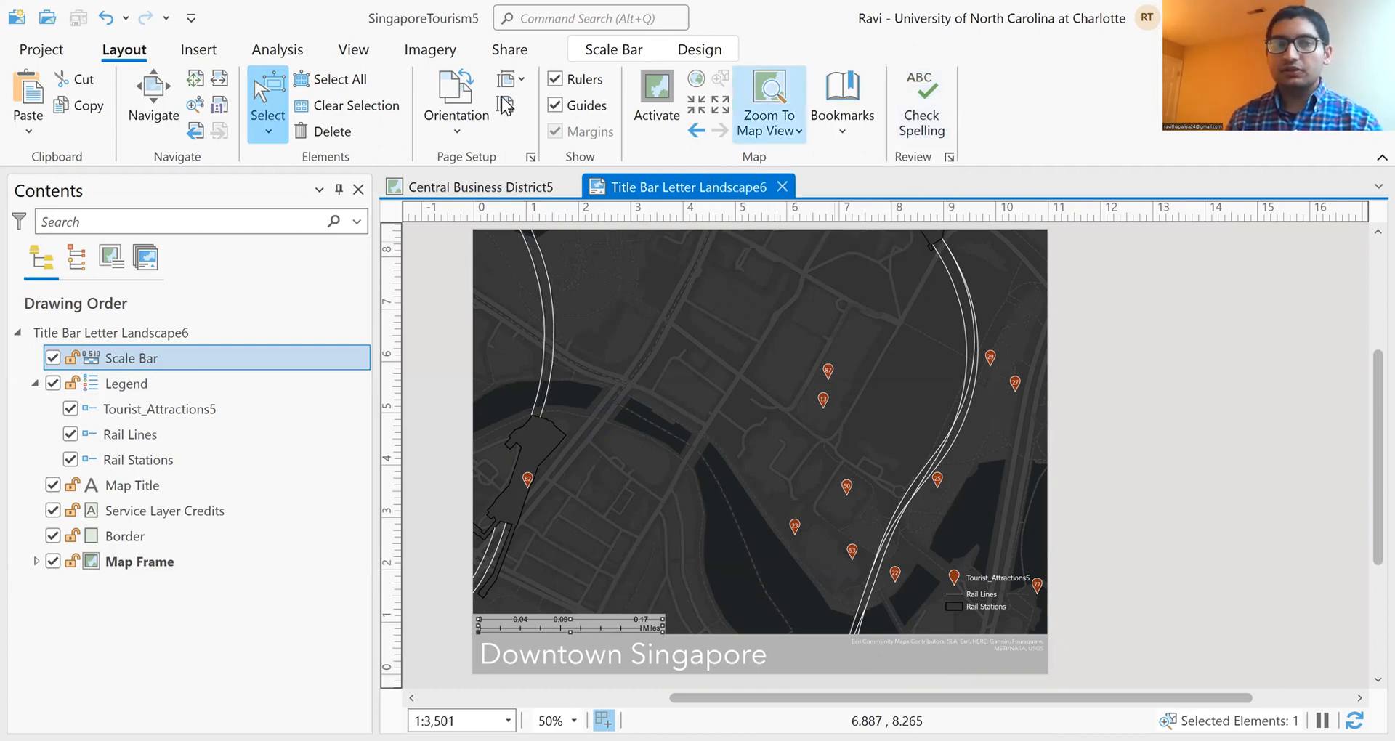
click(509, 50)
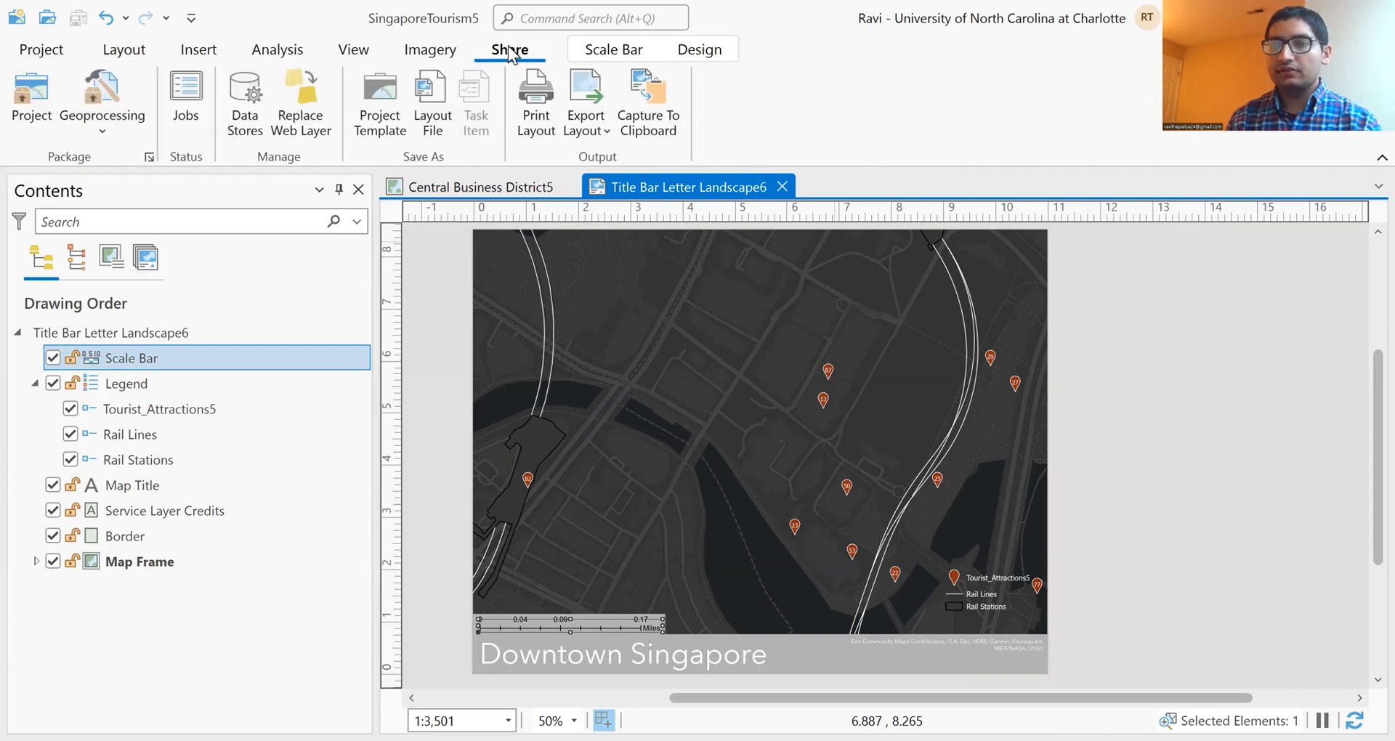
click(593, 125)
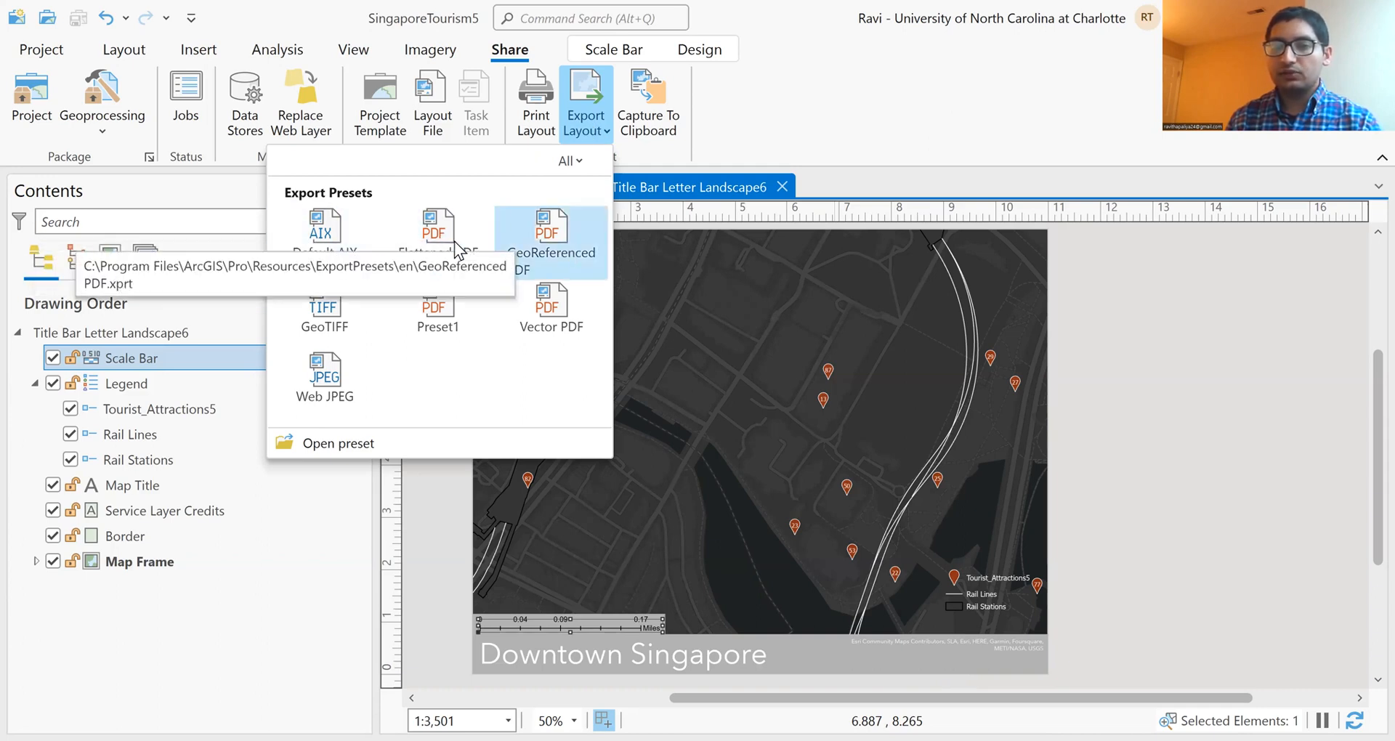
click(435, 241)
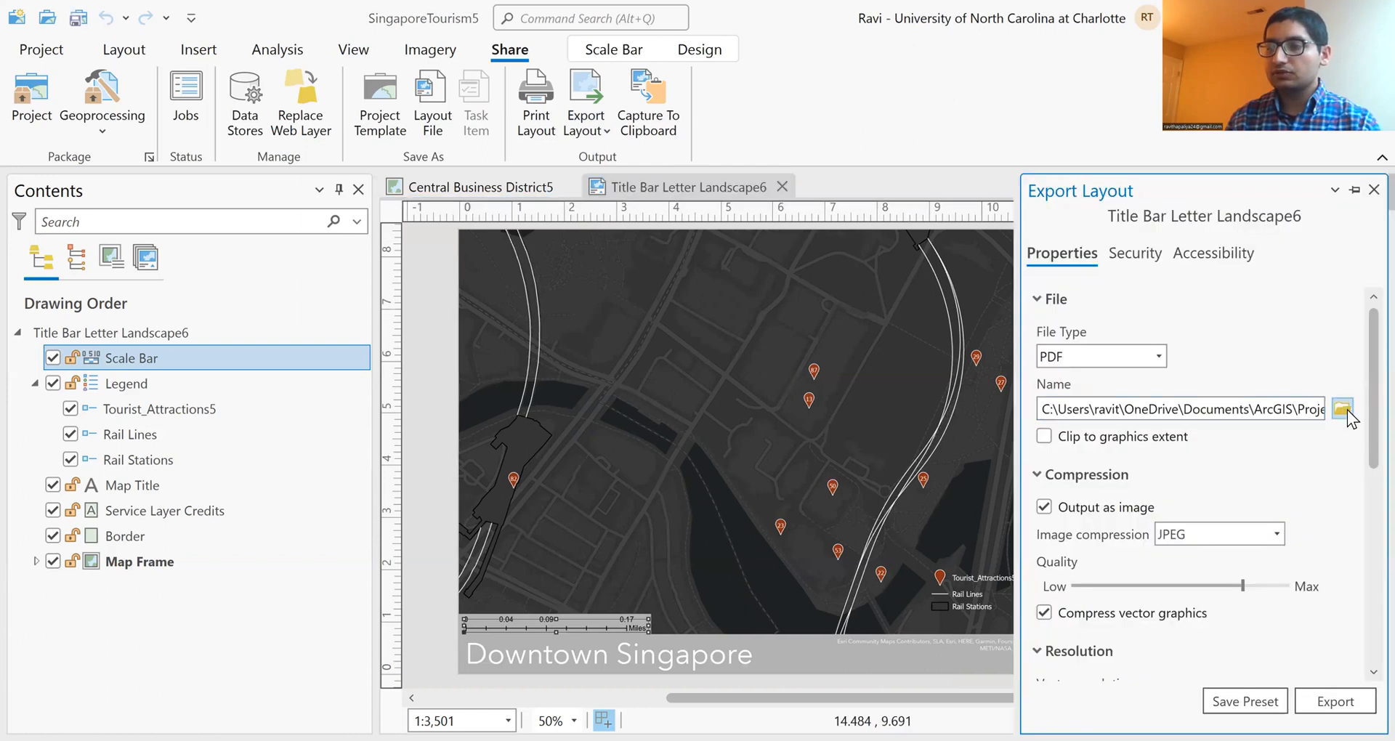
Step: Name the output file Downtown Singapore.pdf in the SingaporeTourism5 project folder and export the layout
click(1343, 401)
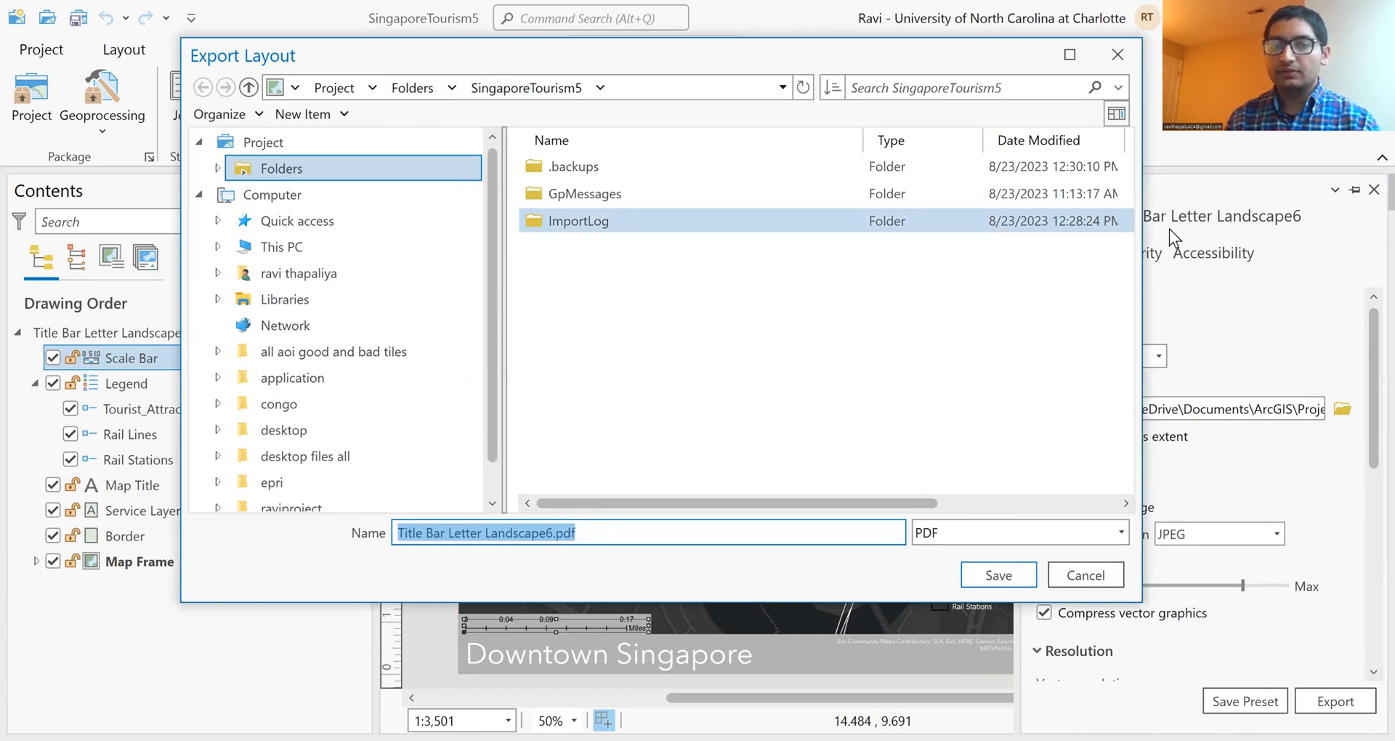
click(553, 533)
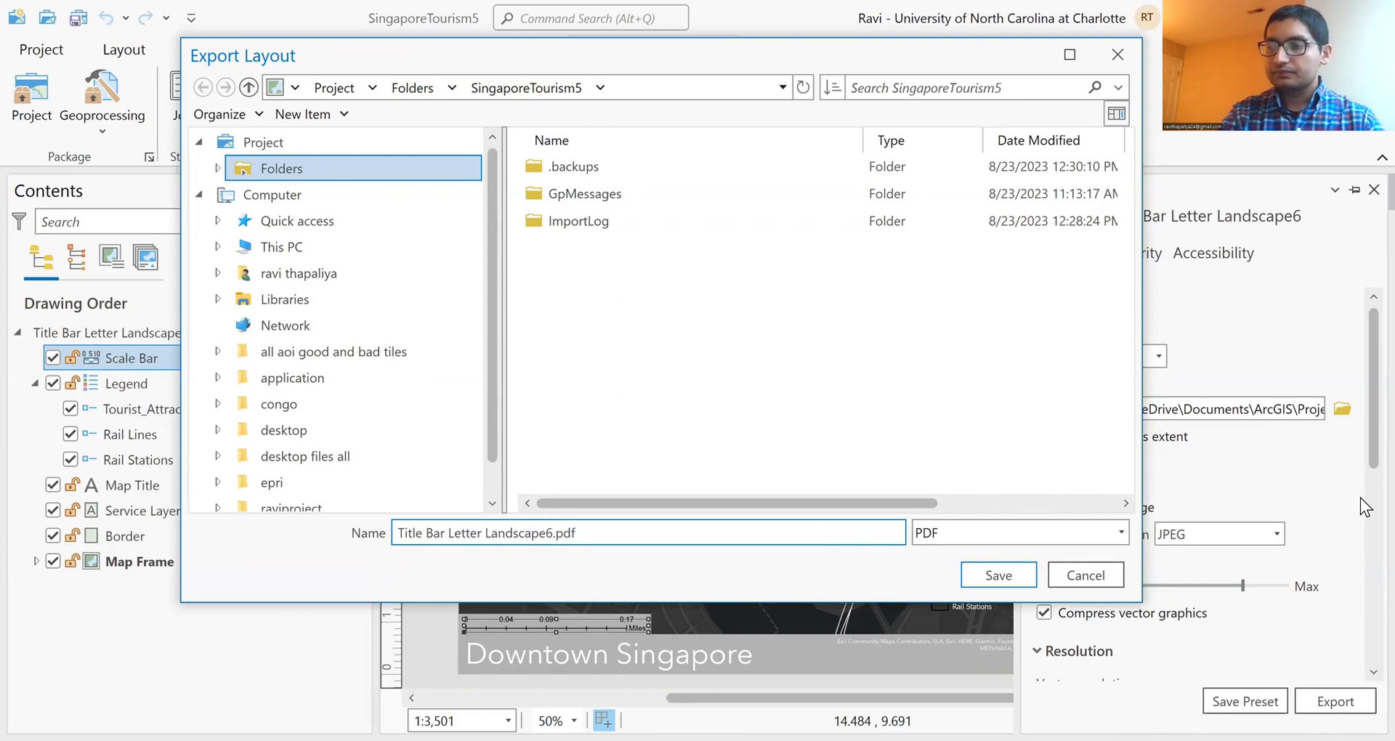
key(BackSpace)
key(BackSpace)
key(BackSpace)
key(BackSpace)
key(BackSpace)
key(BackSpace)
key(BackSpace)
key(BackSpace)
key(BackSpace)
key(BackSpace)
key(BackSpace)
key(BackSpace)
key(BackSpace)
key(BackSpace)
key(BackSpace)
key(BackSpace)
key(BackSpace)
key(BackSpace)
key(BackSpace)
key(BackSpace)
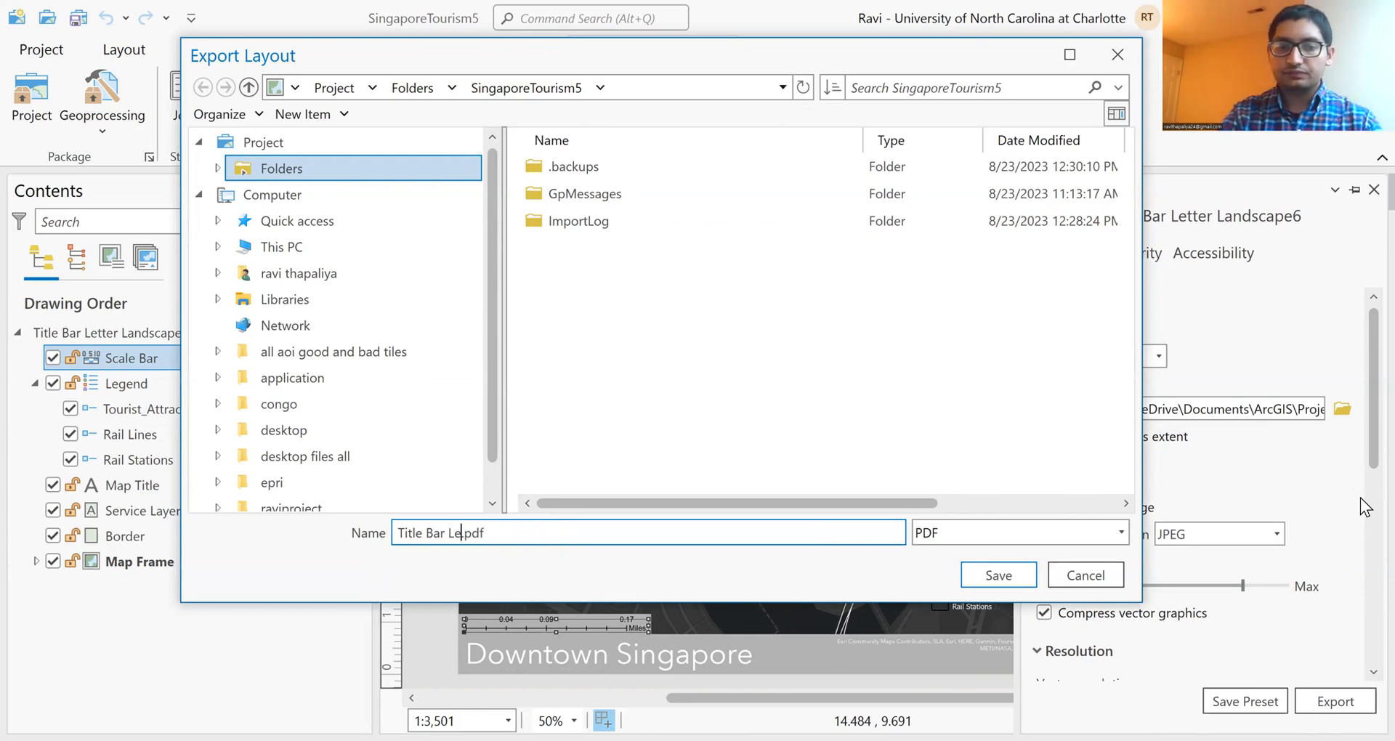
text(Downto)
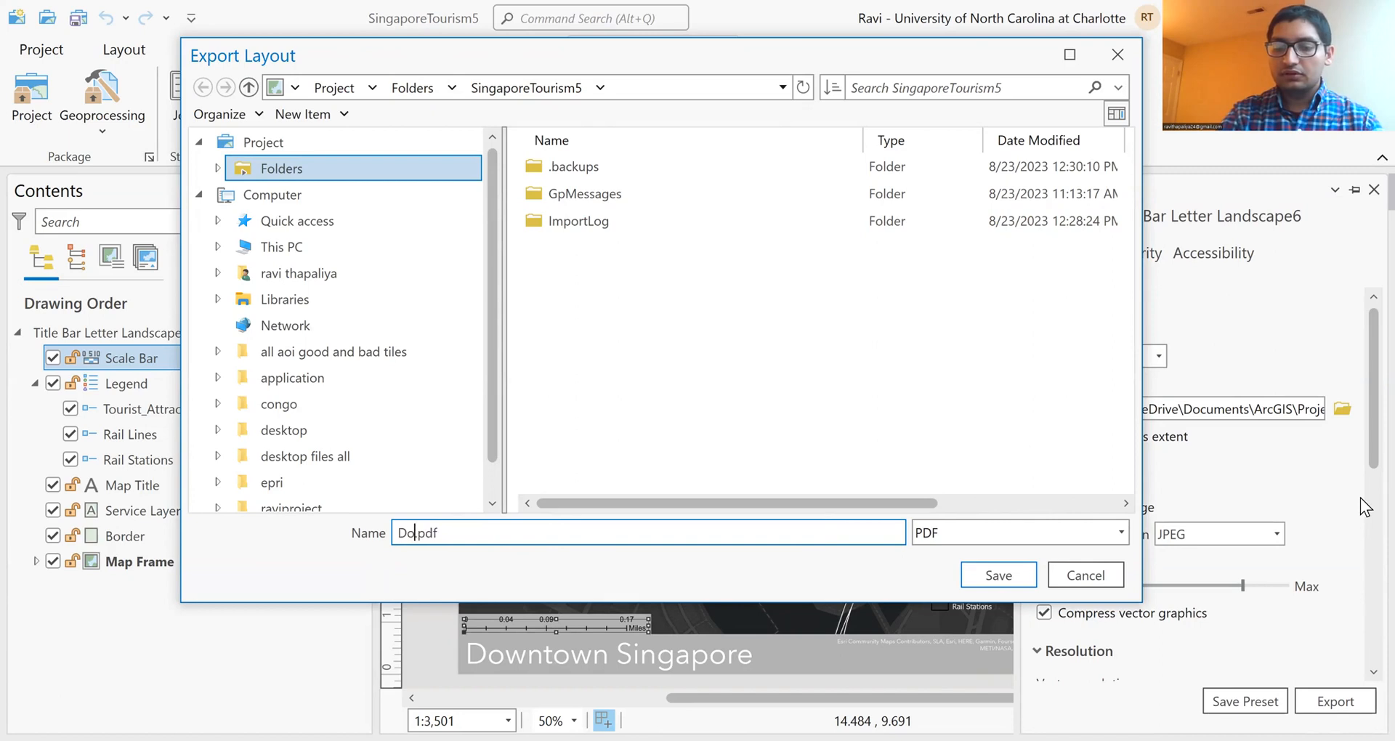
text(wn T)
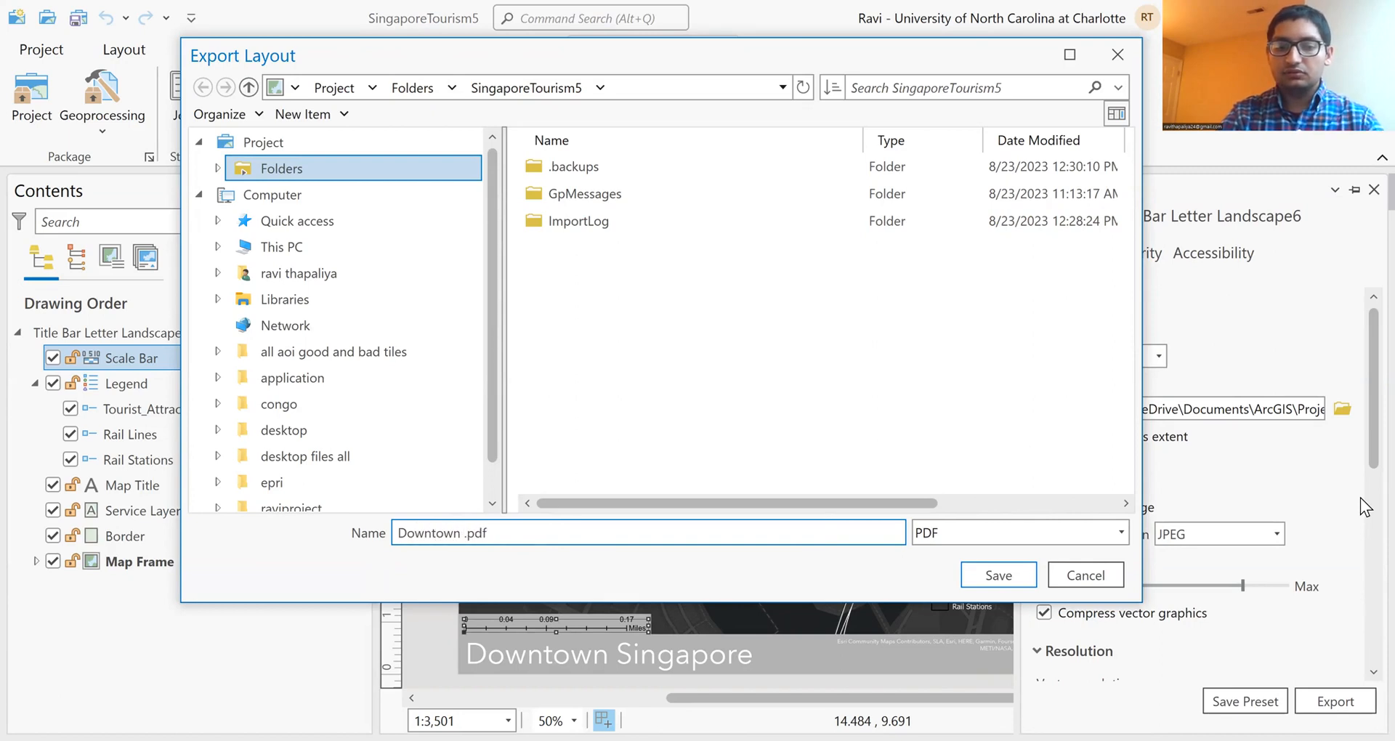
text(ingapore)
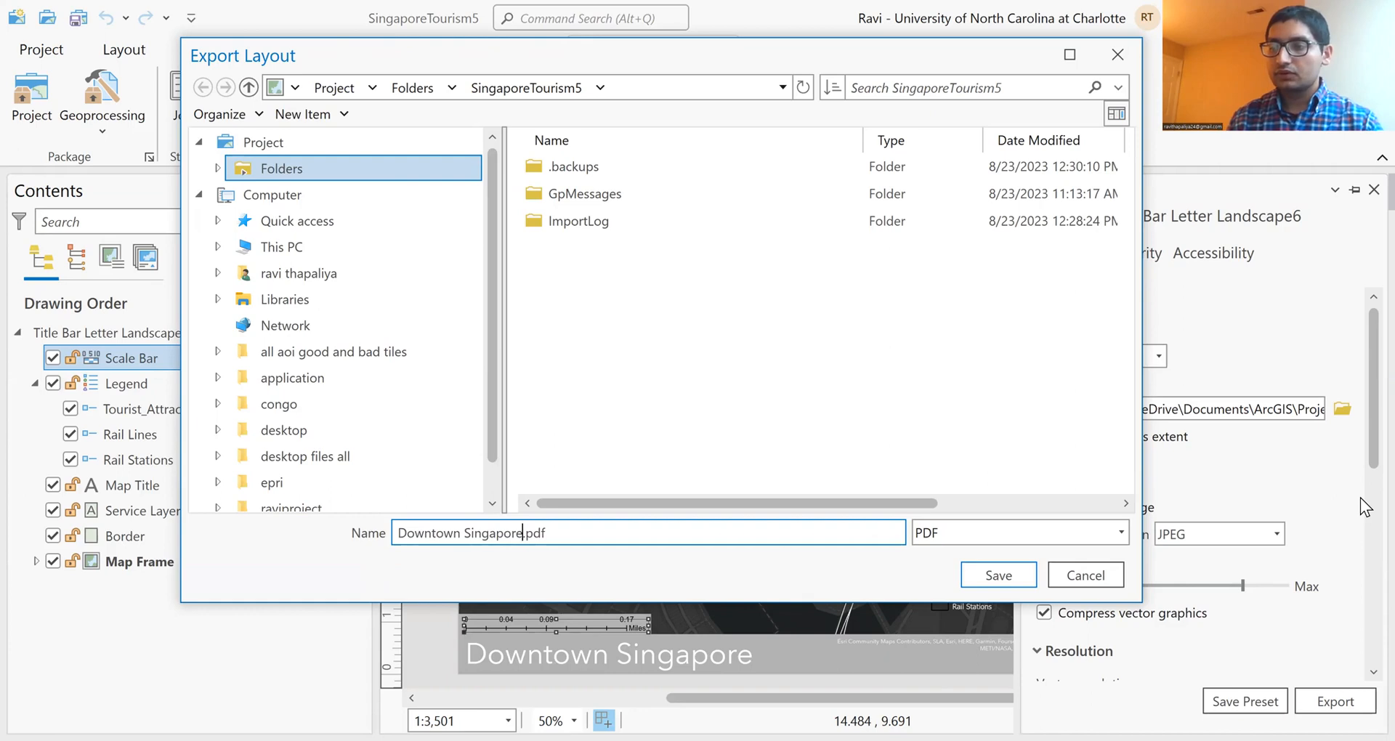
click(986, 580)
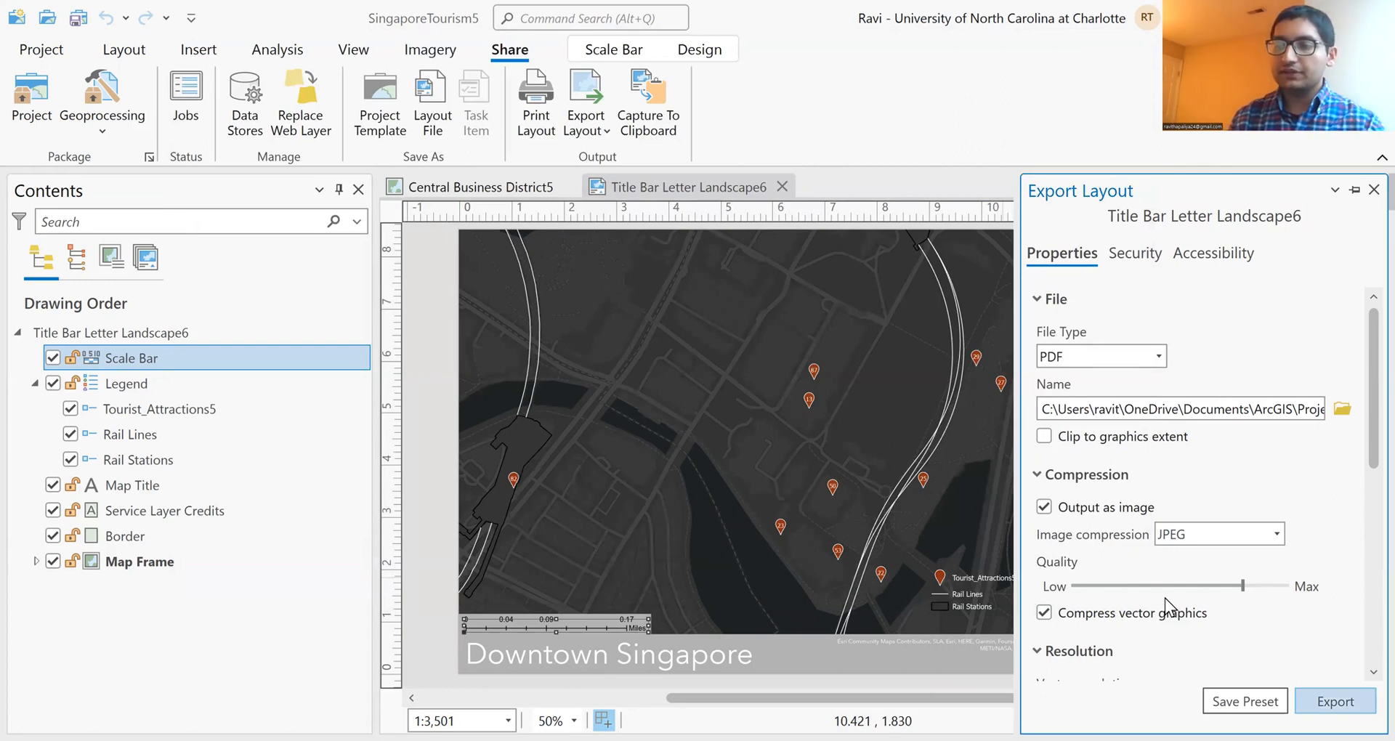
key(Return)
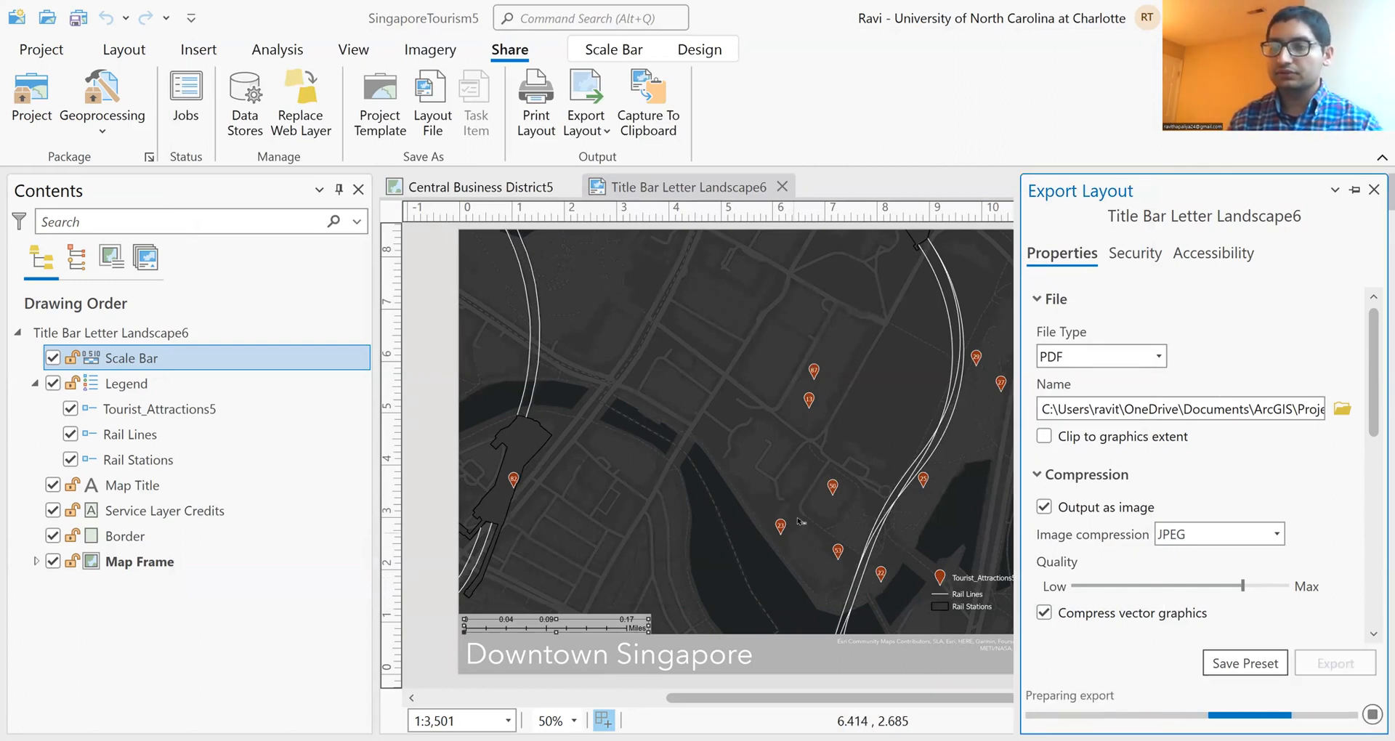